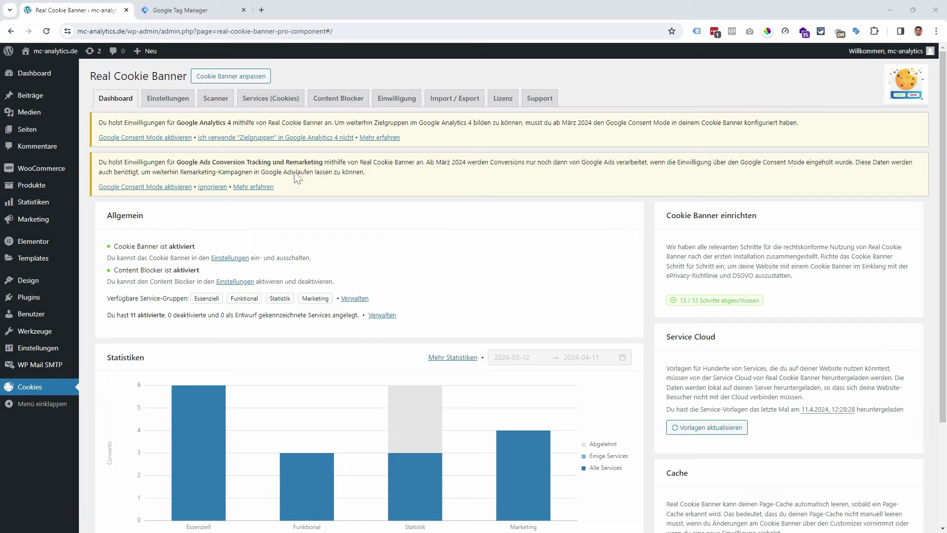
# Step: Review the services in the Statistik and Marketing groups of Real Cookie Banner and their Tag Manager opt-in and opt-out events
pyautogui.click(171, 100)
pyautogui.scroll(-10, 304, 255)
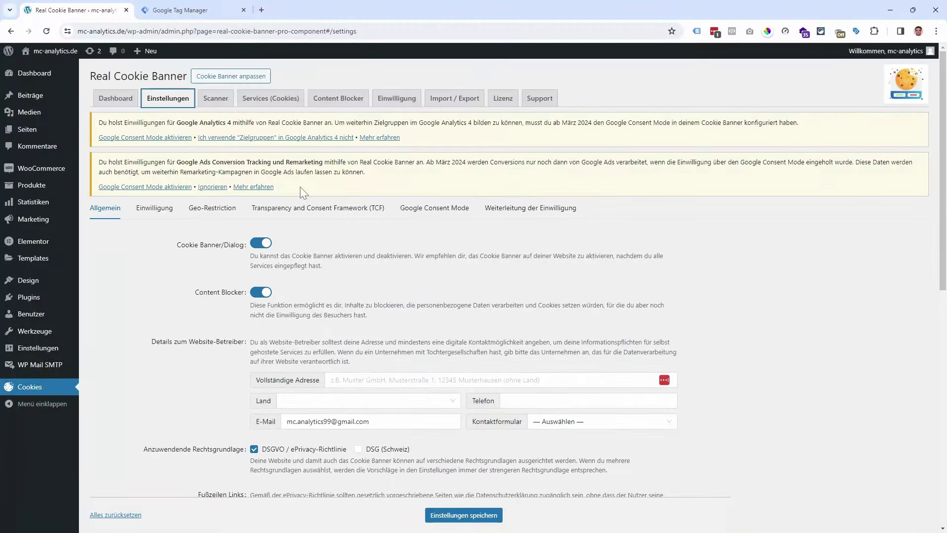
pyautogui.click(243, 98)
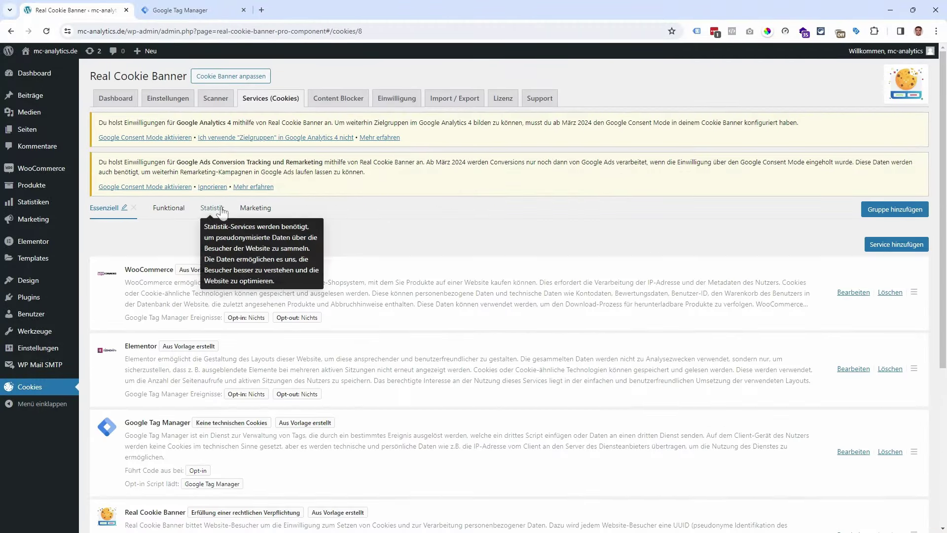
pyautogui.click(221, 209)
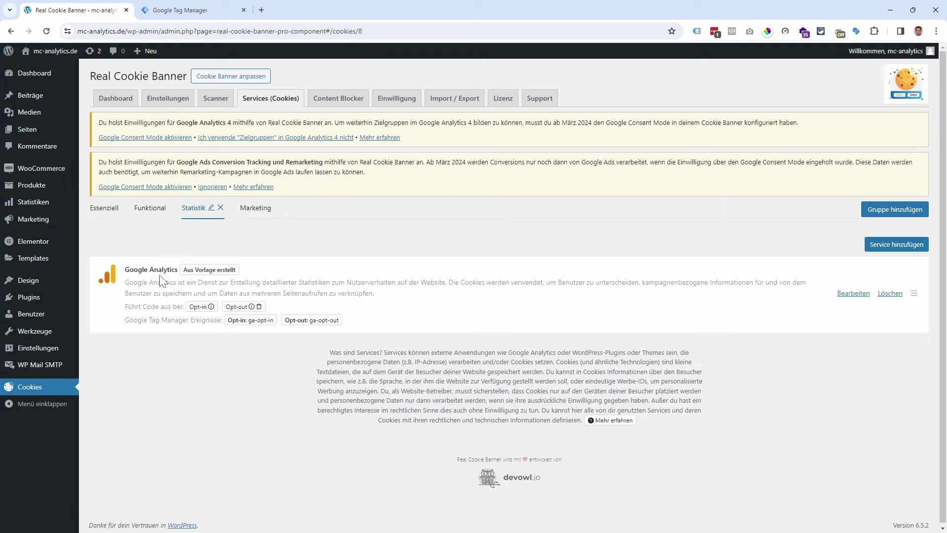
pyautogui.click(254, 209)
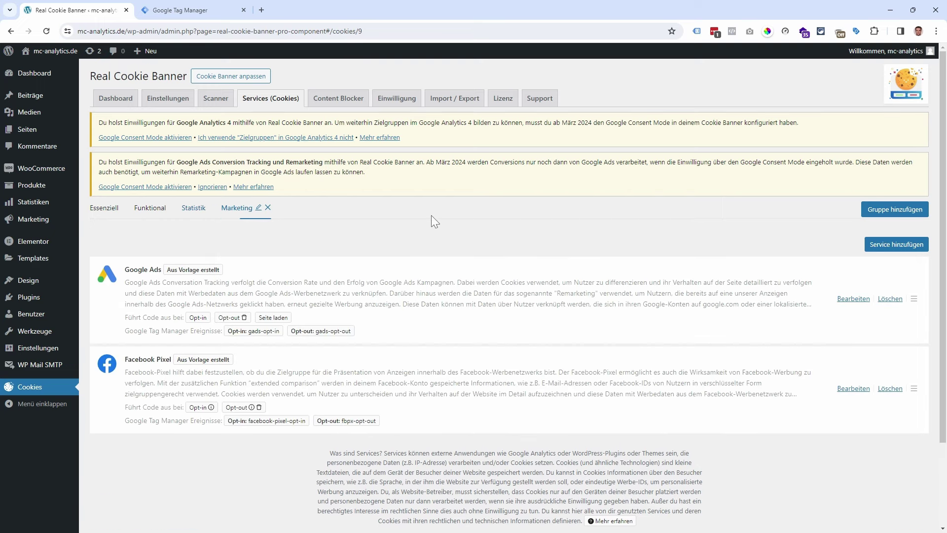
pyautogui.scroll(-1, 431, 221)
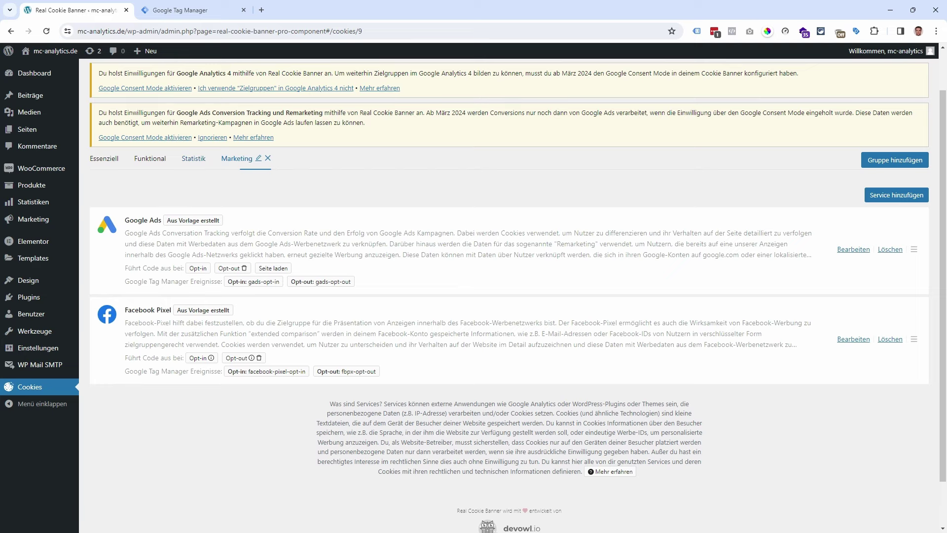
pyautogui.scroll(1, 412, 239)
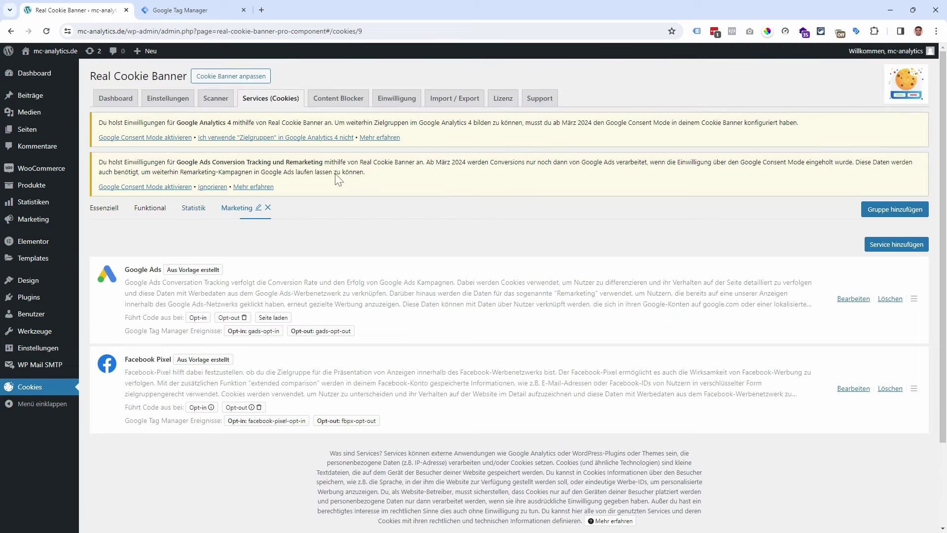
# Step: Switch to Google Tag Manager and examine the Facebook Pixel, GA4 and Google Ads tags with their opt-in triggers
pyautogui.click(212, 11)
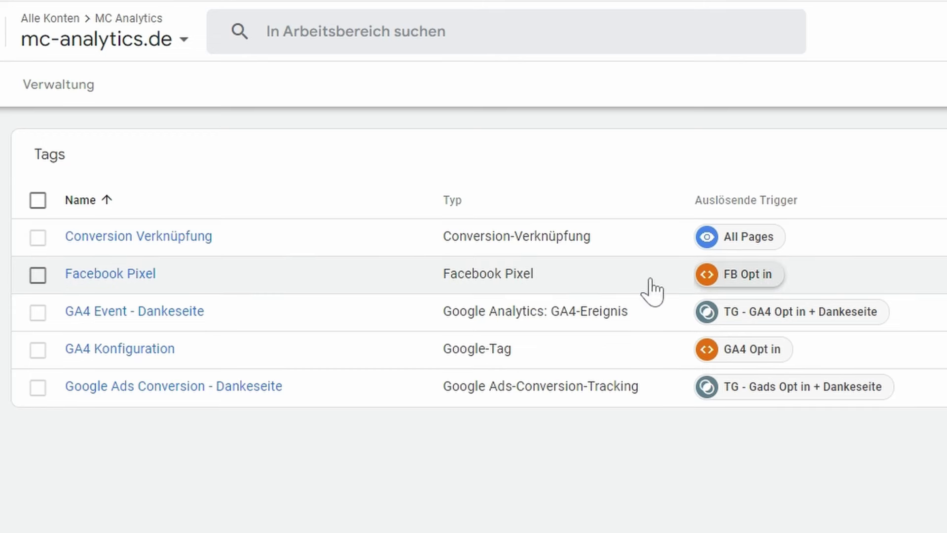
pyautogui.click(38, 275)
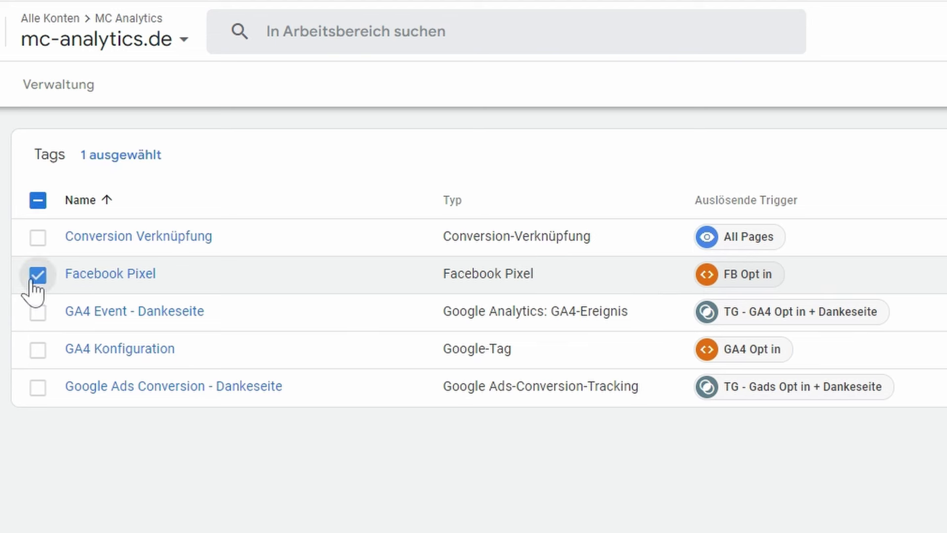
pyautogui.click(38, 275)
pyautogui.click(39, 351)
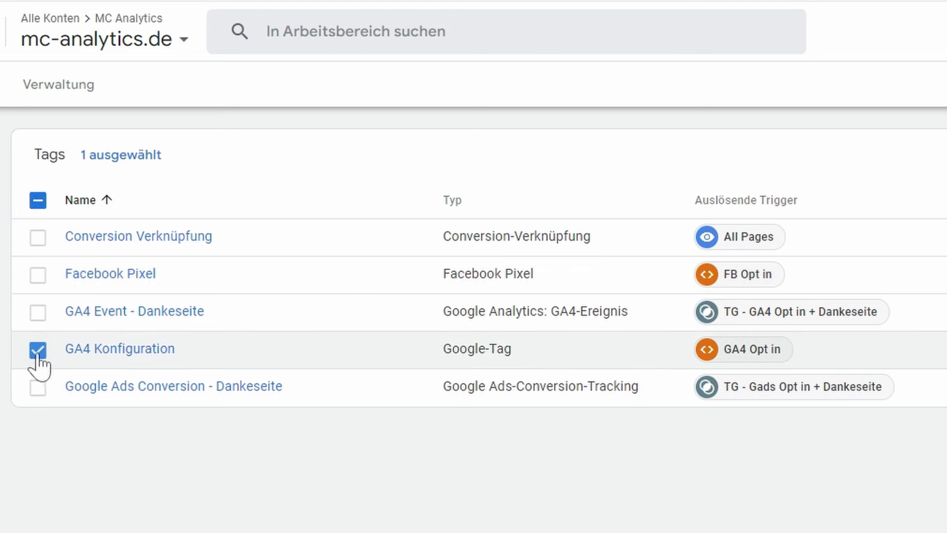
pyautogui.click(37, 350)
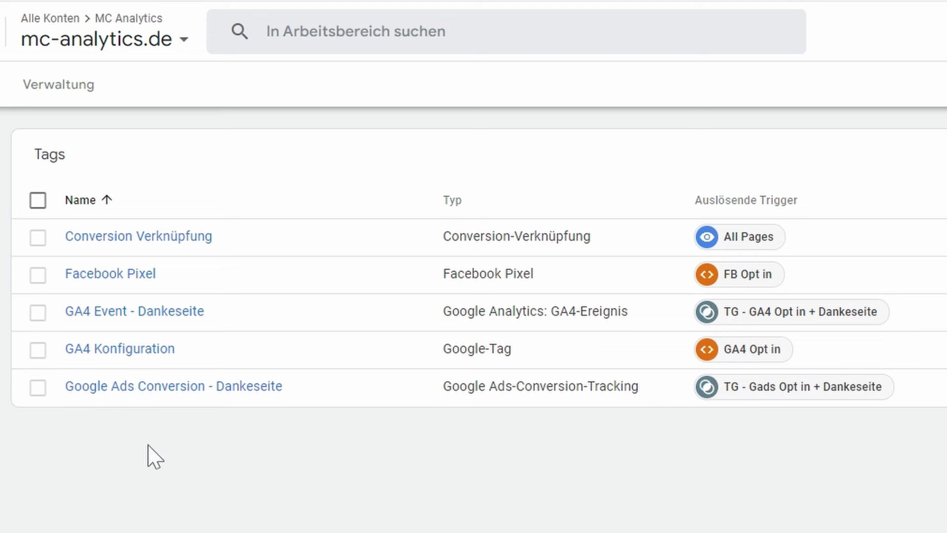
pyautogui.click(38, 312)
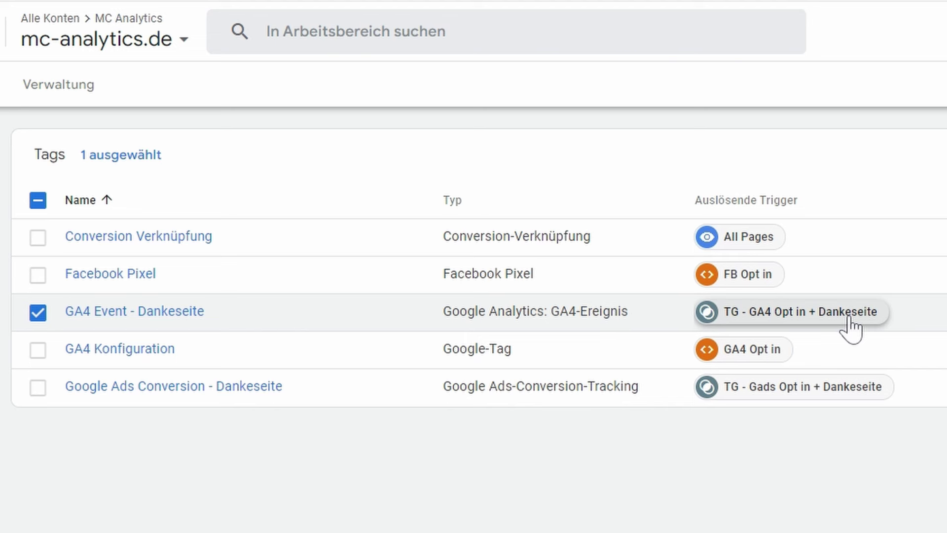
pyautogui.click(38, 312)
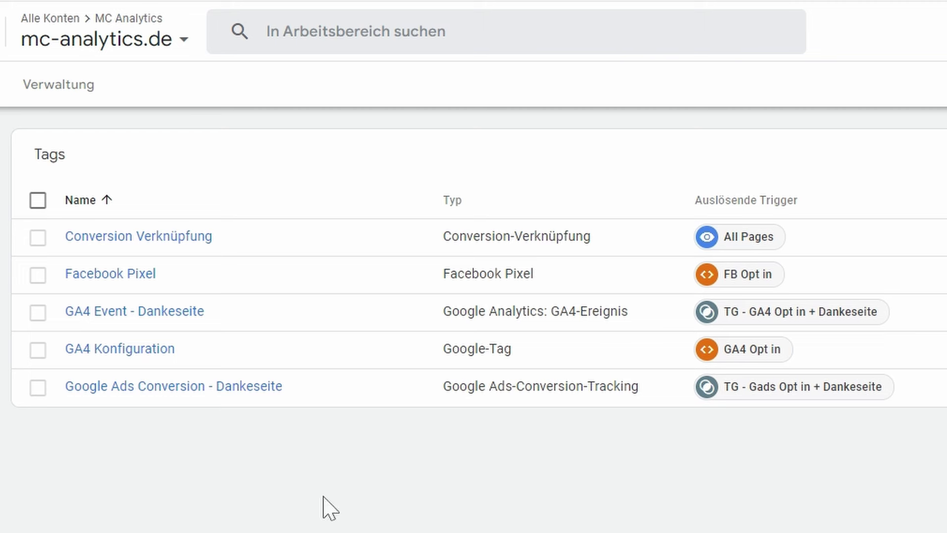
pyautogui.moveTo(689, 203); pyautogui.dragTo(814, 202)
pyautogui.moveTo(779, 200); pyautogui.dragTo(197, 456)
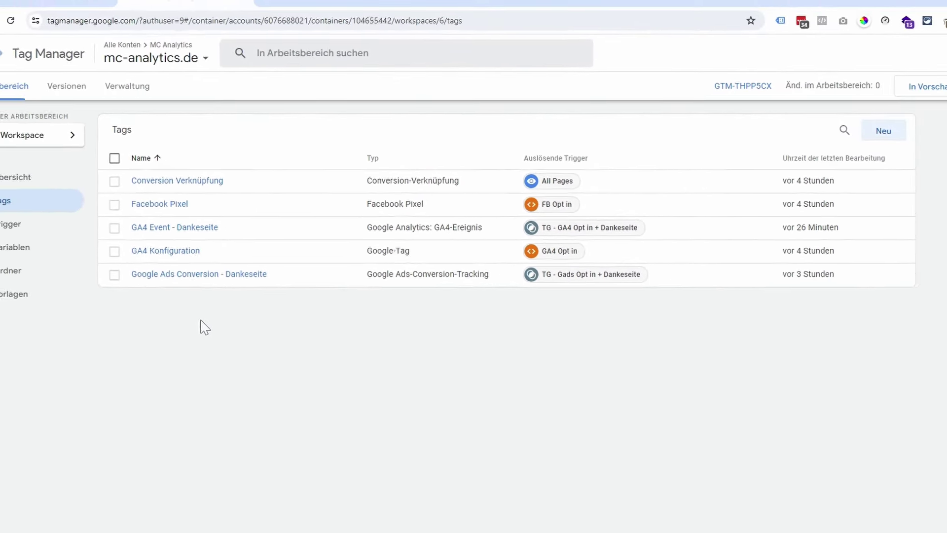
# Step: Return to Real Cookie Banner in WordPress and activate Google Consent Mode in its settings
pyautogui.click(74, 10)
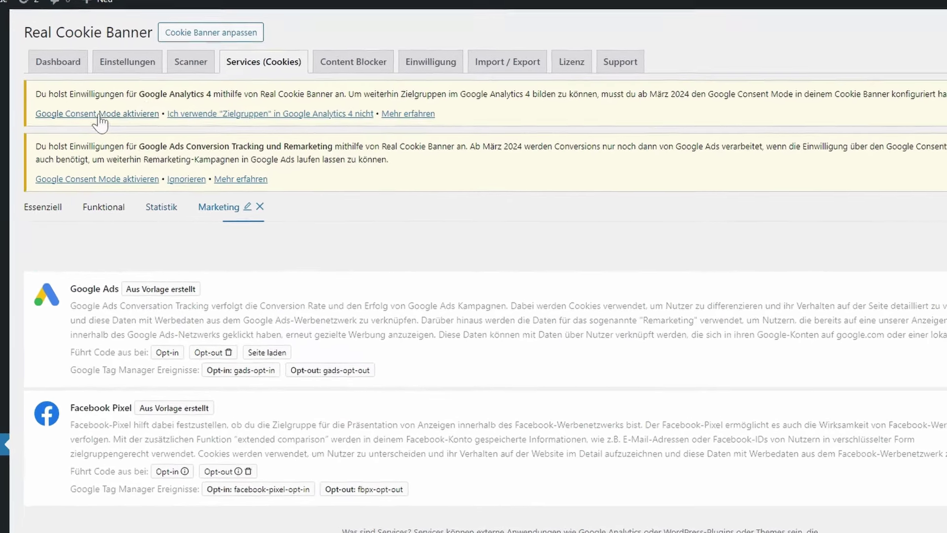
pyautogui.click(126, 66)
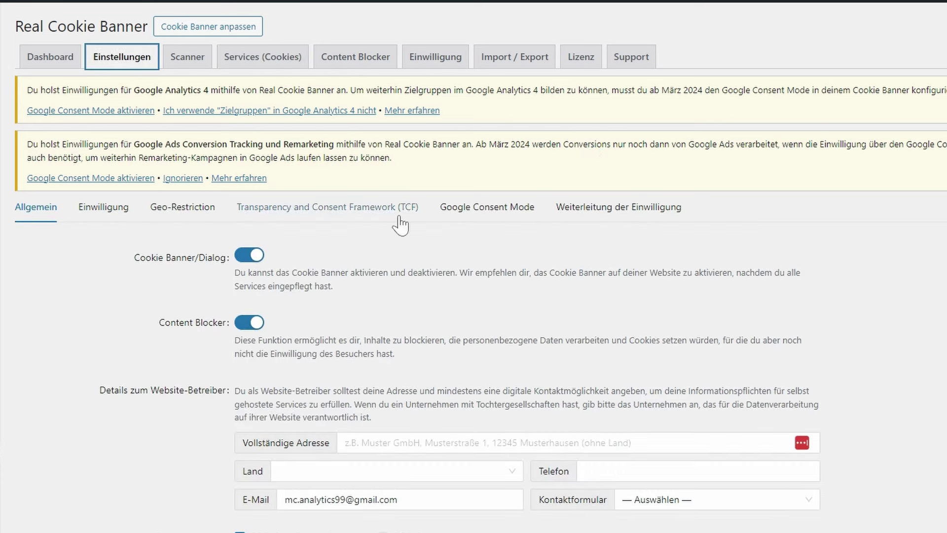
pyautogui.click(490, 215)
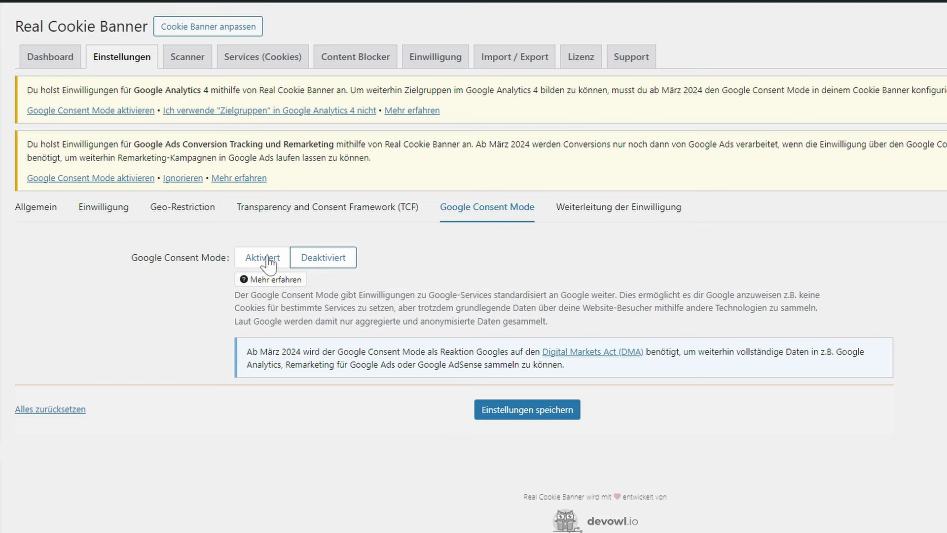
pyautogui.click(269, 263)
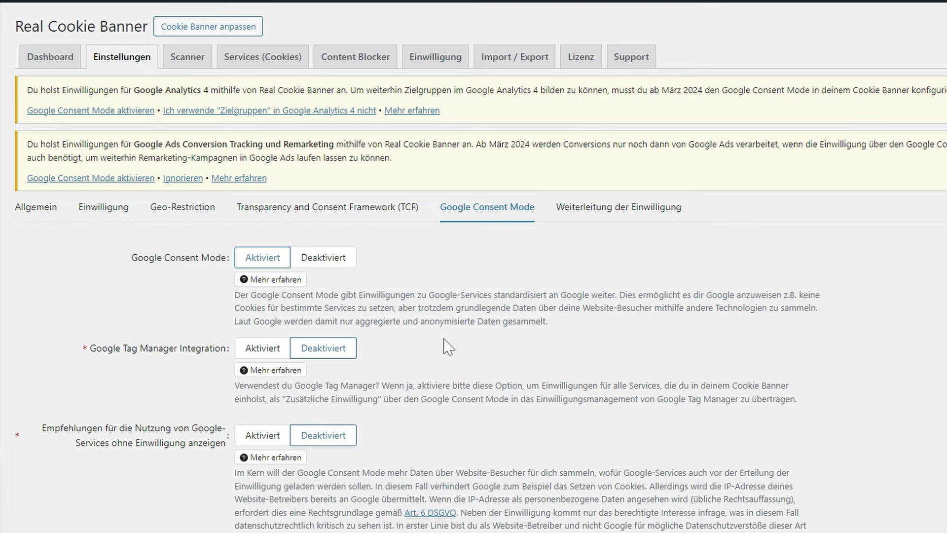
# Step: Activate the Google Tag Manager integration for Google Consent Mode and save the settings
pyautogui.click(257, 349)
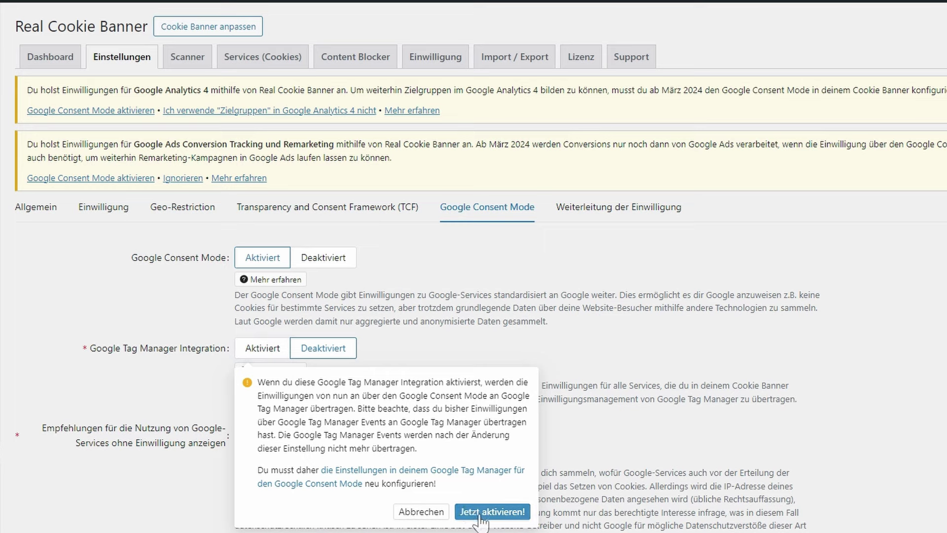
pyautogui.click(485, 514)
pyautogui.scroll(-4, 505, 345)
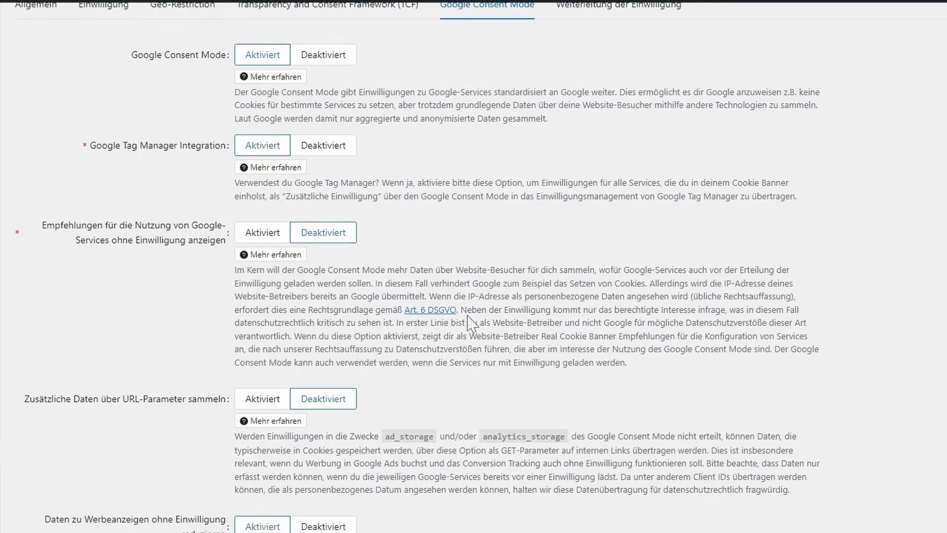
pyautogui.scroll(-1, 383, 228)
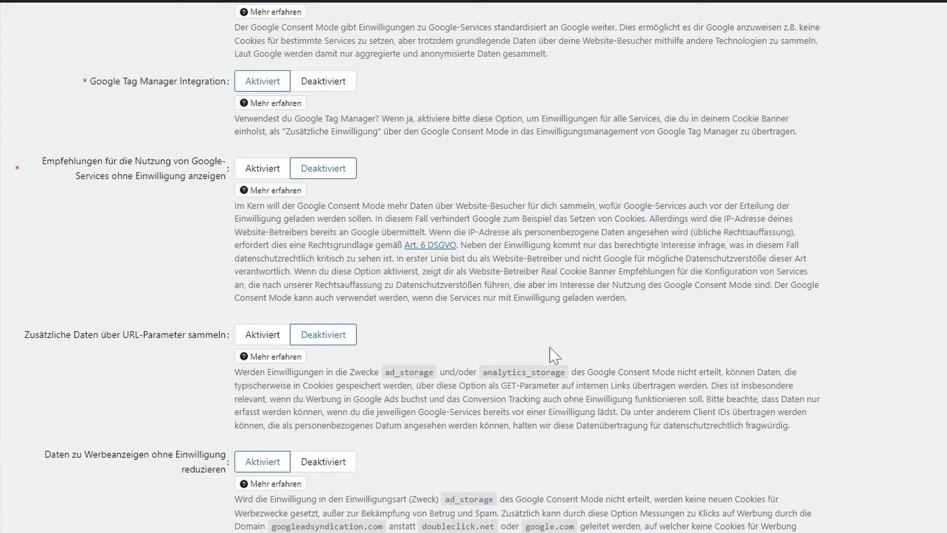
pyautogui.scroll(-5, 555, 354)
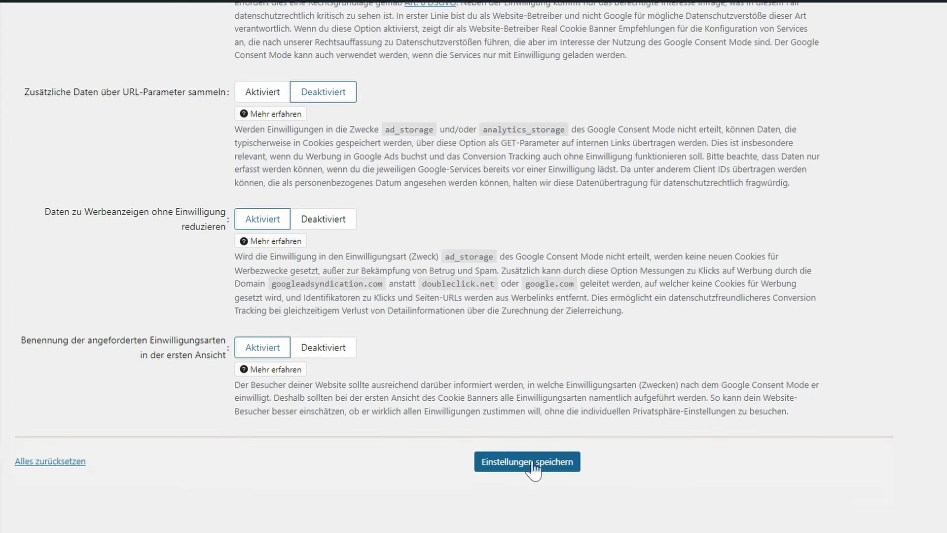
pyautogui.click(526, 468)
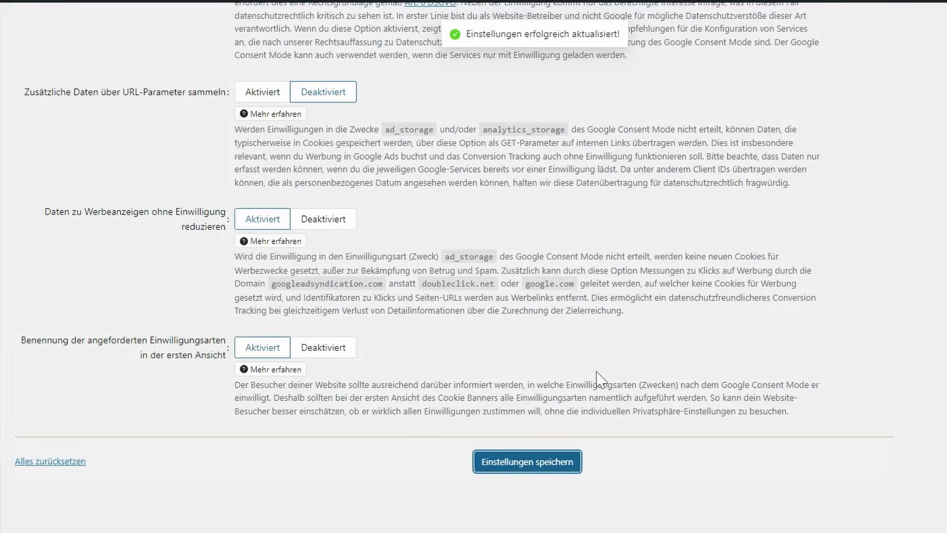
# Step: Edit the Google Analytics service to request analytics_storage, ad_storage, ad_user_data and ad_personalization consent, and save it
pyautogui.scroll(11, 569, 471)
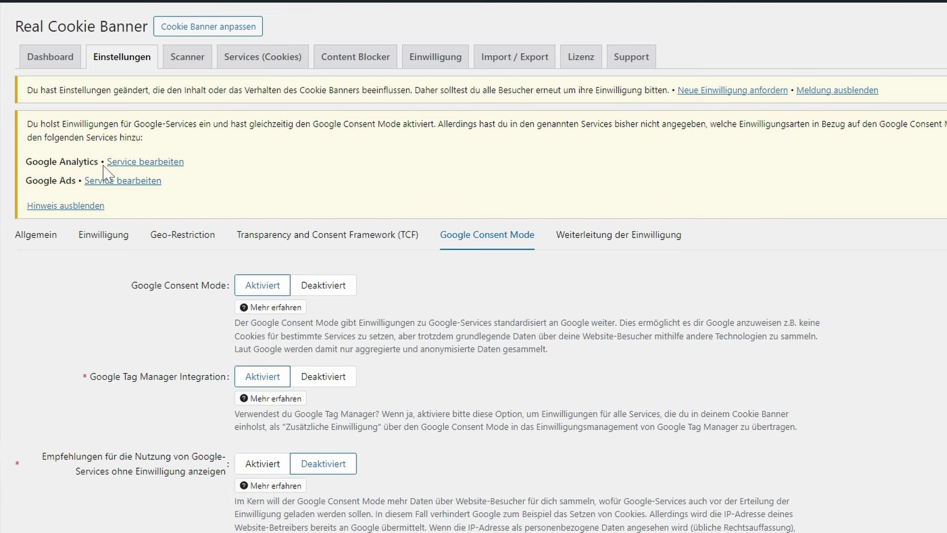
pyautogui.click(148, 162)
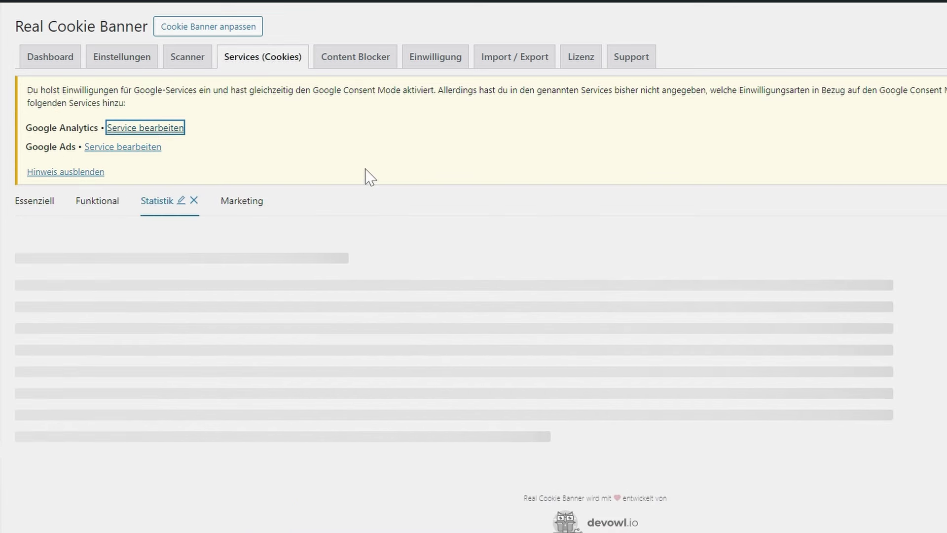
pyautogui.click(174, 130)
pyautogui.scroll(-15, 740, 276)
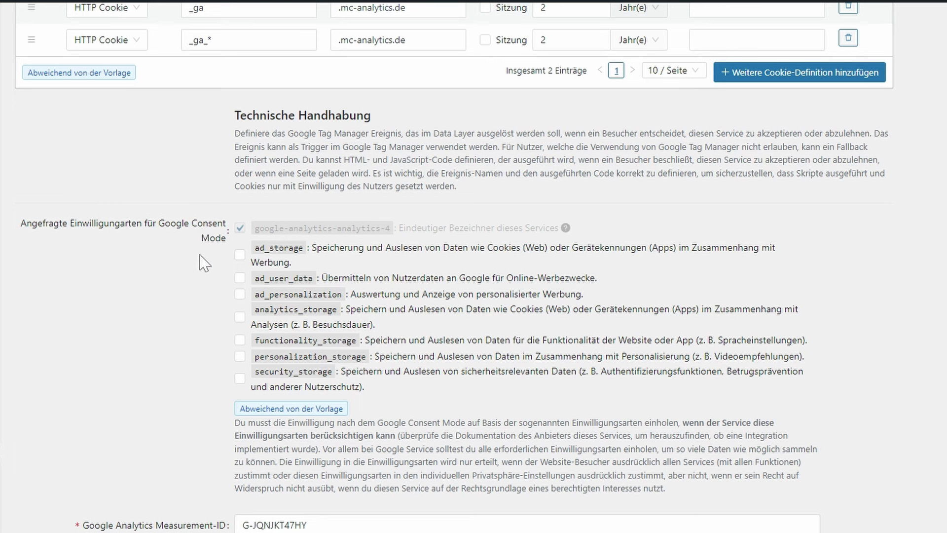
pyautogui.click(240, 316)
pyautogui.click(239, 254)
pyautogui.click(240, 277)
pyautogui.click(240, 294)
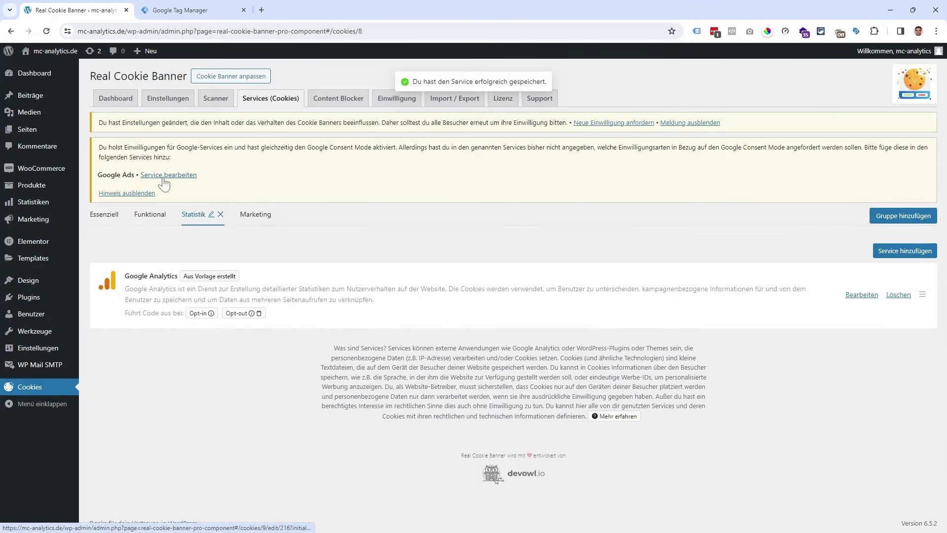
# Step: Edit the Google Ads service to request ad_storage, ad_user_data and ad_personalization consent, and save it
pyautogui.click(164, 177)
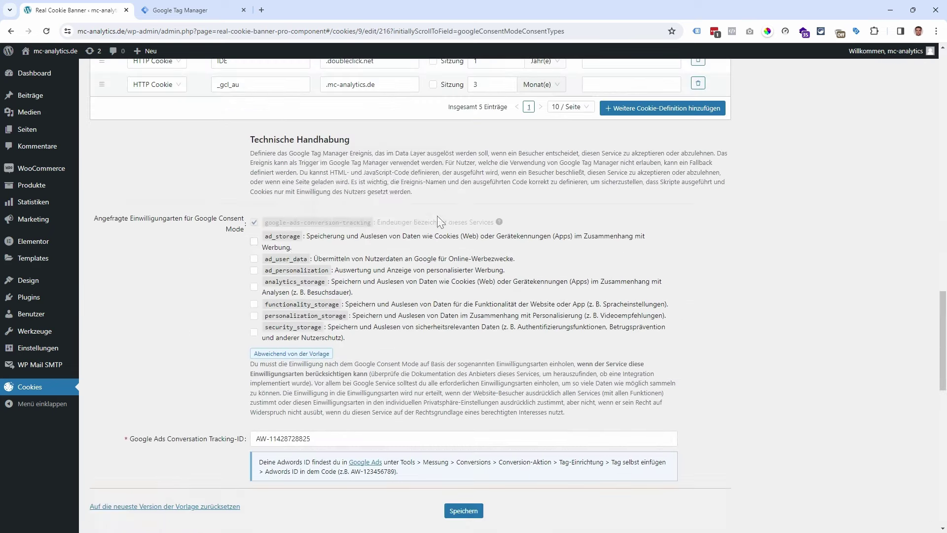
pyautogui.click(254, 241)
pyautogui.click(254, 258)
pyautogui.click(254, 270)
pyautogui.click(463, 510)
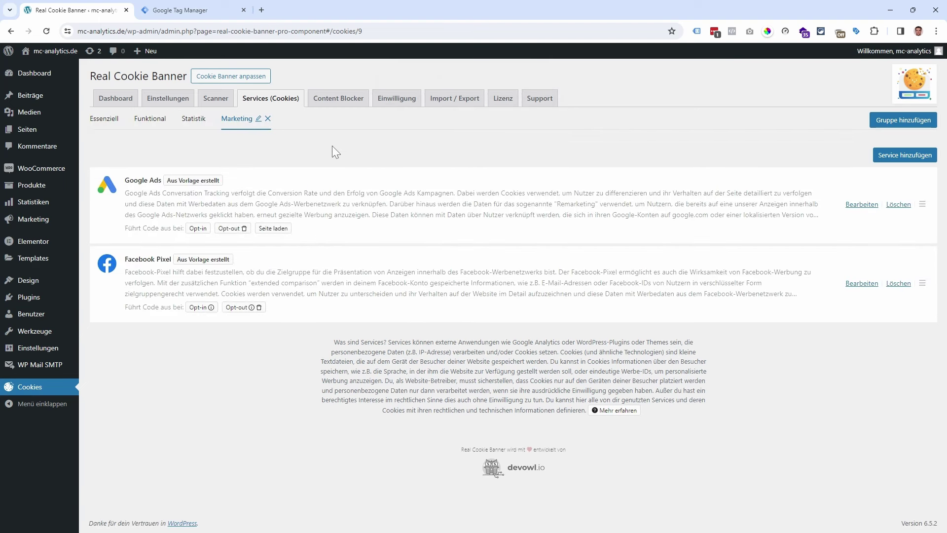
# Step: Switch to Google Tag Manager, start preview mode for mc-analytics.de and continue to the debug summary in Tag Assistant
pyautogui.click(197, 10)
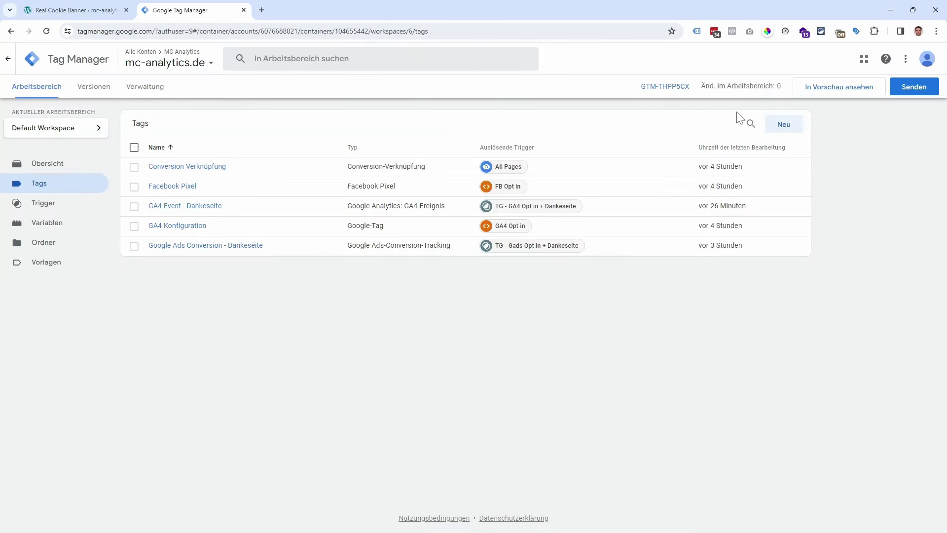
pyautogui.click(824, 96)
pyautogui.click(474, 280)
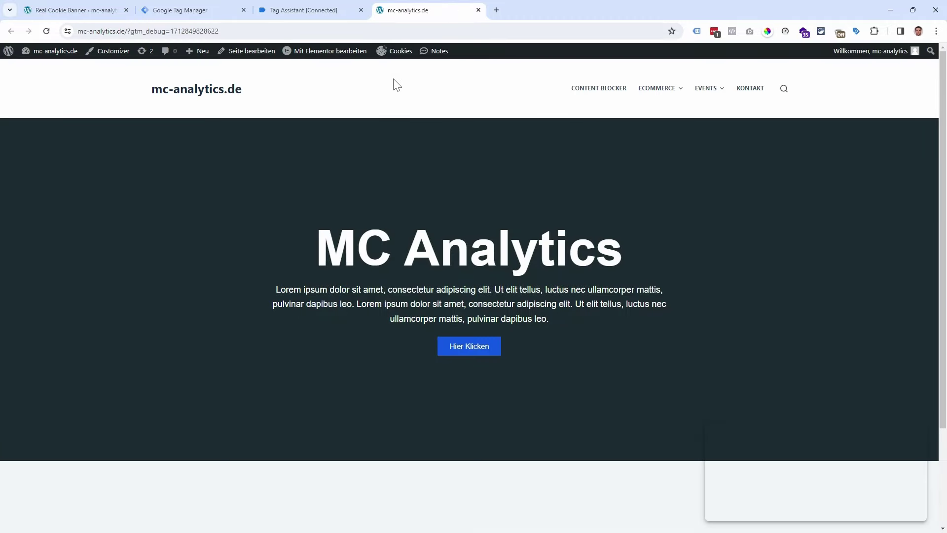
pyautogui.click(309, 10)
pyautogui.click(472, 231)
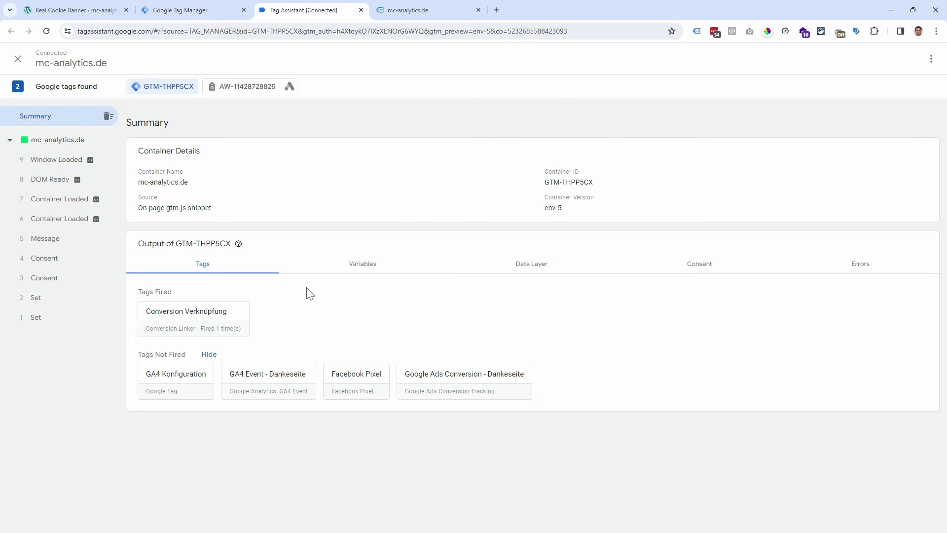
# Step: Inspect the consent state of the mc-analytics.de page and of its default Consent event in Tag Assistant
pyautogui.click(58, 142)
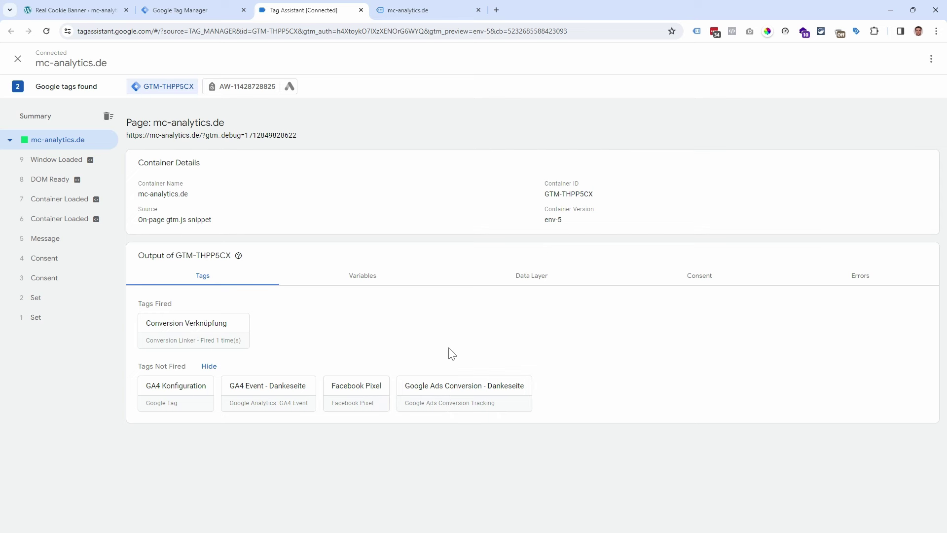
pyautogui.click(704, 283)
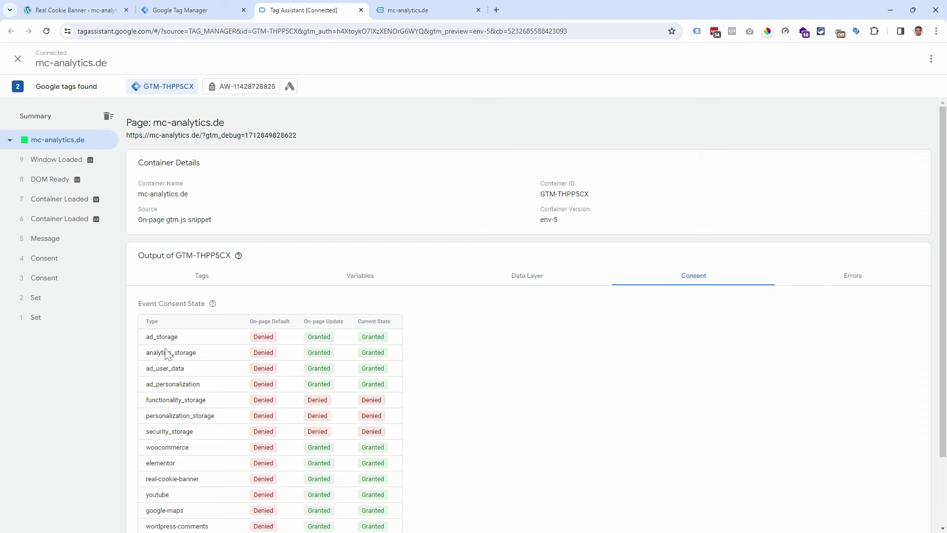
pyautogui.scroll(-2, 446, 356)
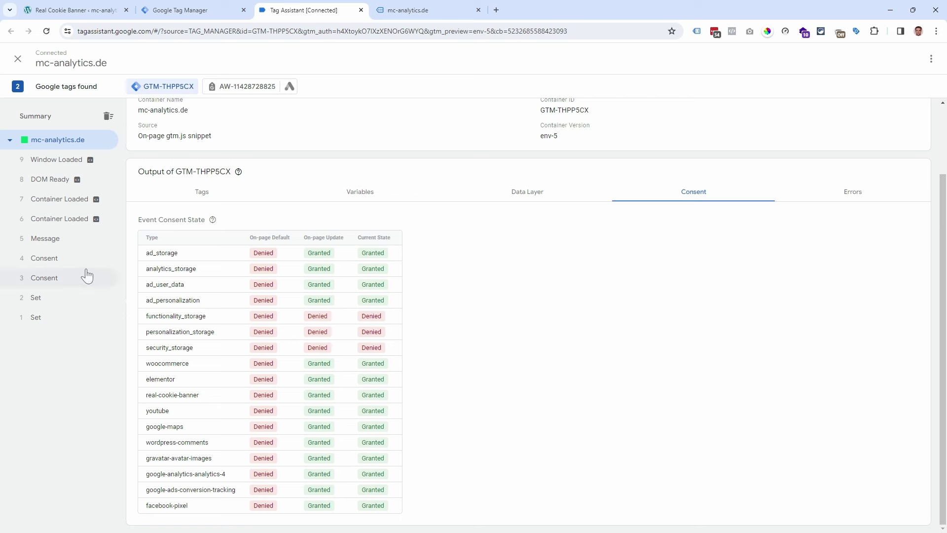
pyautogui.click(57, 279)
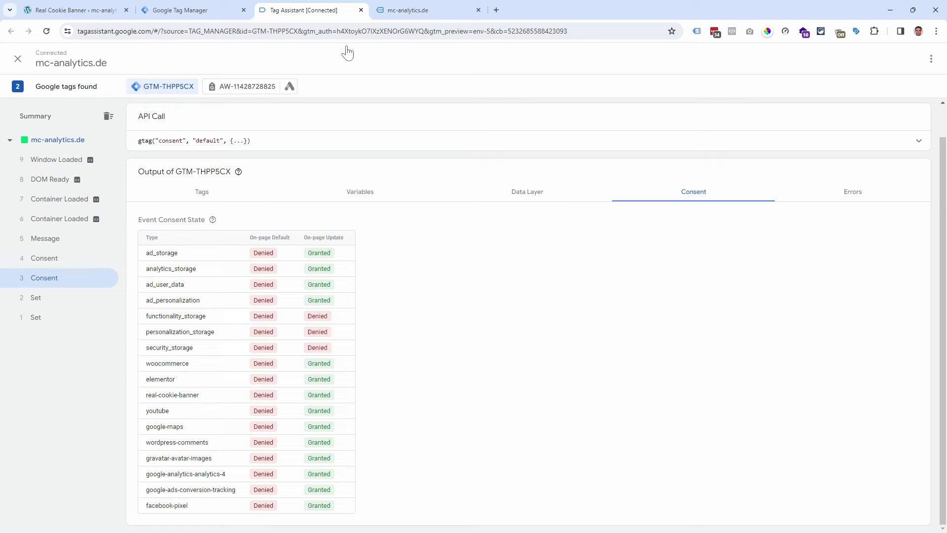
# Step: Switch to the mc-analytics.de site, reopen its privacy settings and refuse consent for all non-essential services
pyautogui.click(409, 9)
pyautogui.scroll(-3, 401, 448)
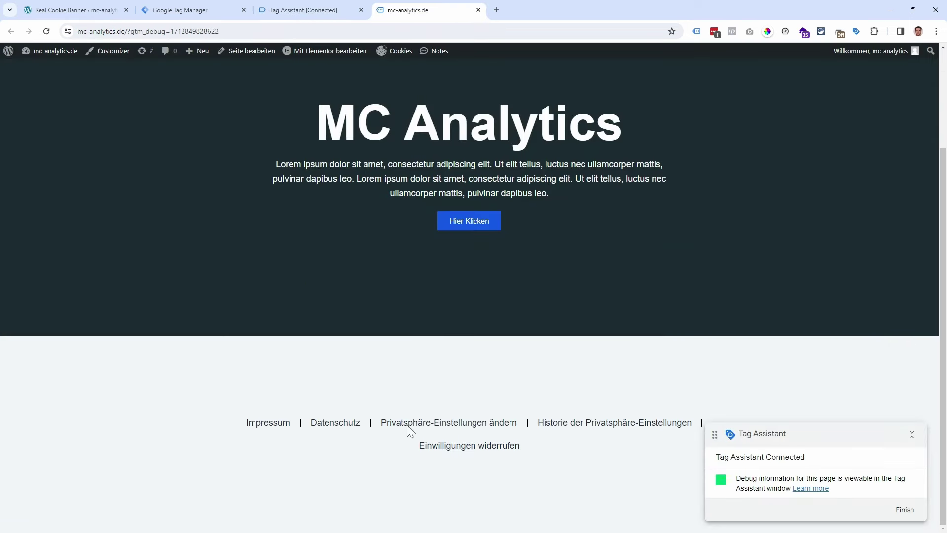
pyautogui.click(408, 424)
pyautogui.click(576, 129)
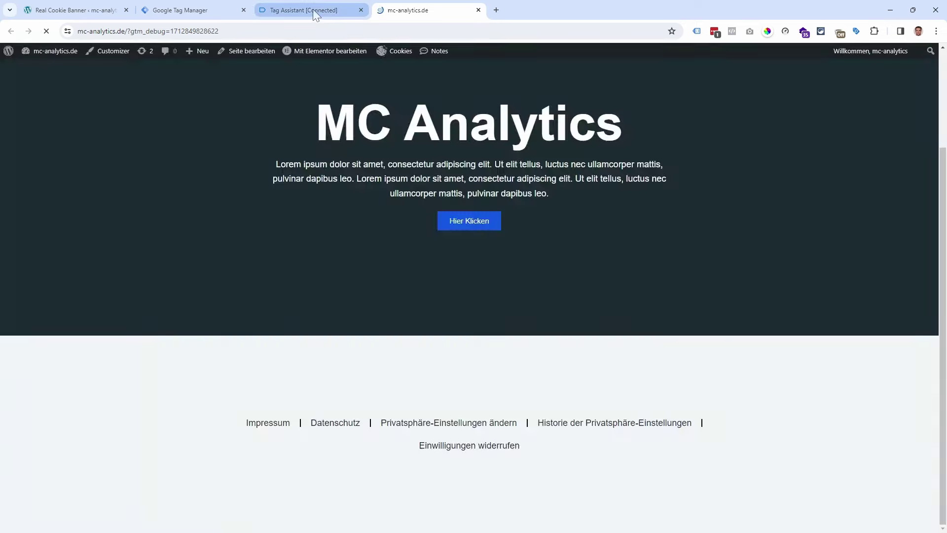
# Step: Check the consent state and the fired and unfired tags of the reloaded mc-analytics.de page in Tag Assistant
pyautogui.click(315, 11)
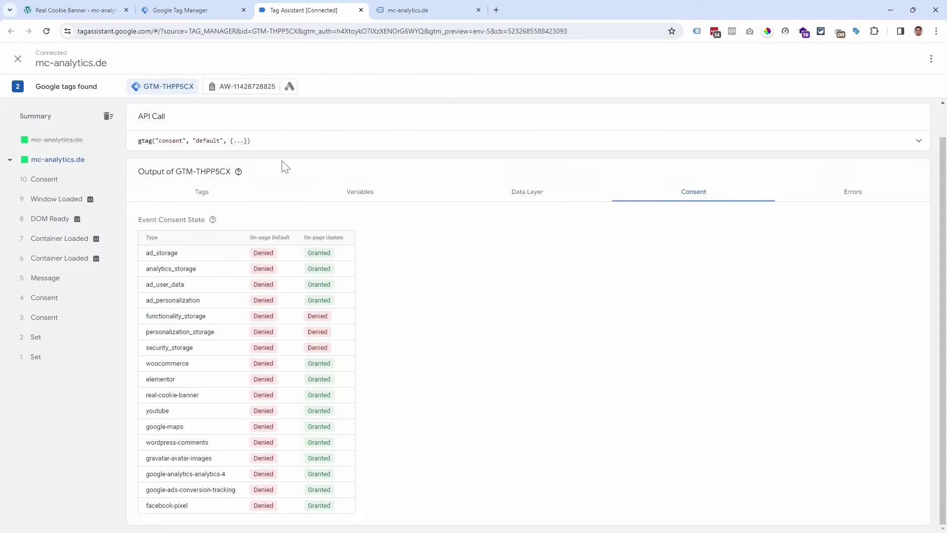
pyautogui.click(58, 142)
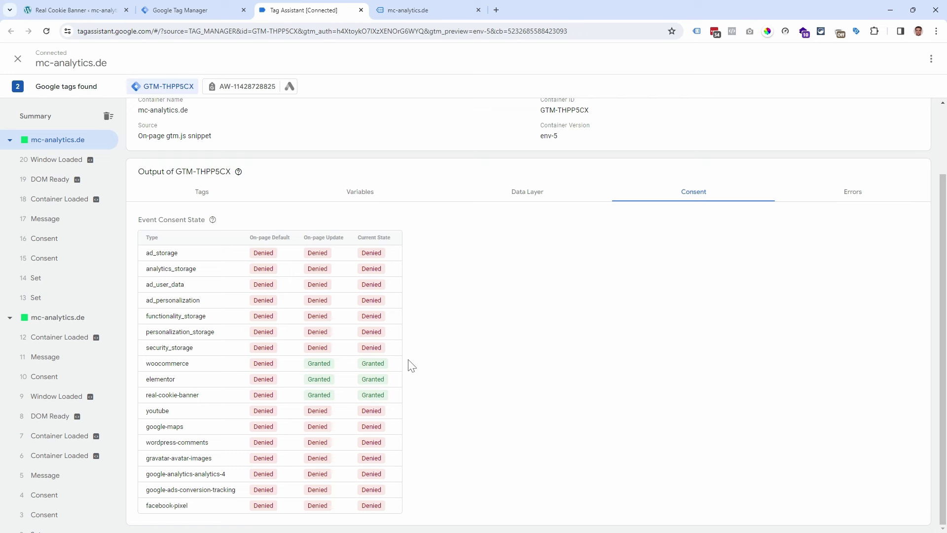
pyautogui.click(202, 192)
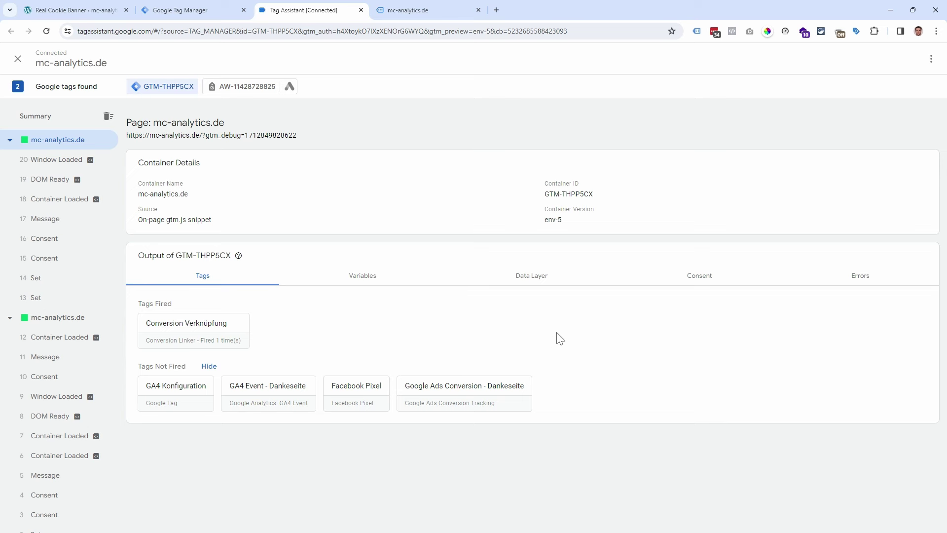
# Step: Switch to Google Tag Manager, activate the consent overview (Einwilligungsübersicht) in the mc-analytics.de container settings and save
pyautogui.click(213, 10)
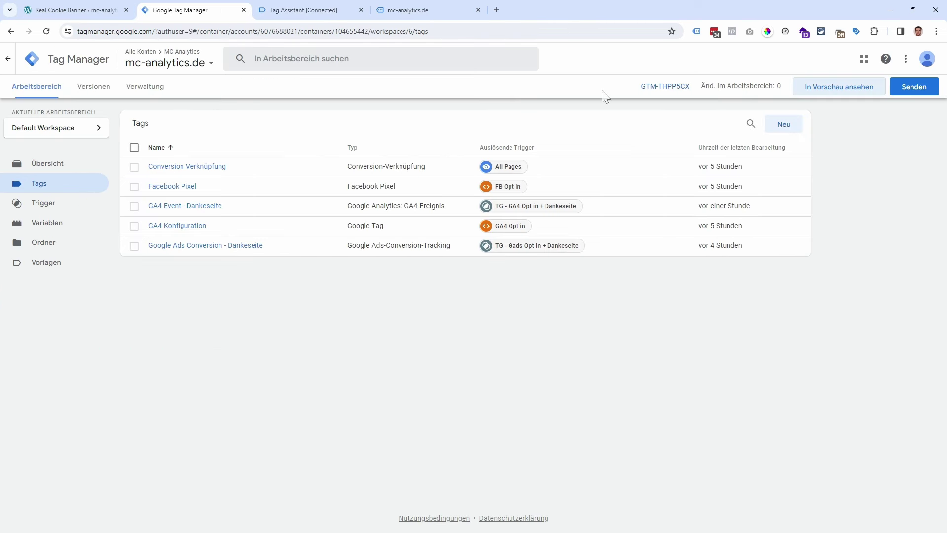
pyautogui.click(143, 91)
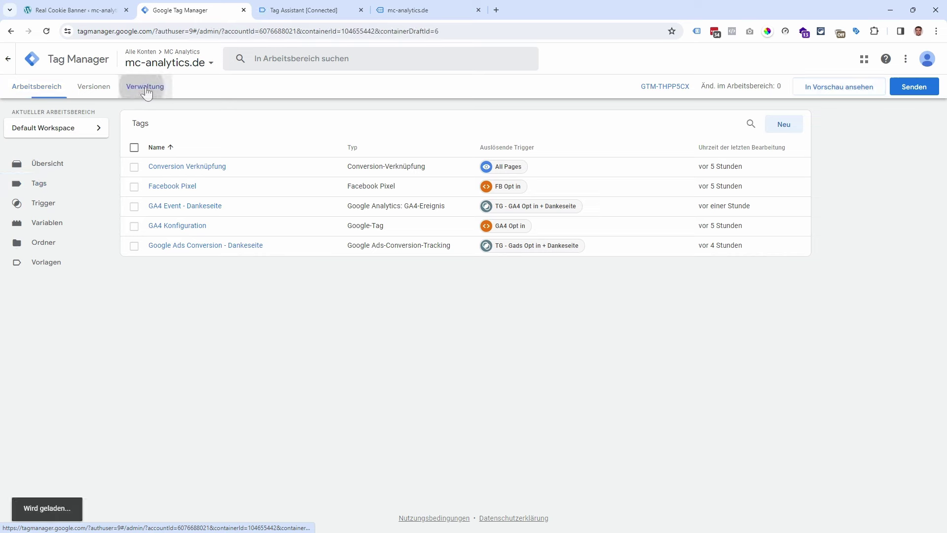
pyautogui.click(579, 169)
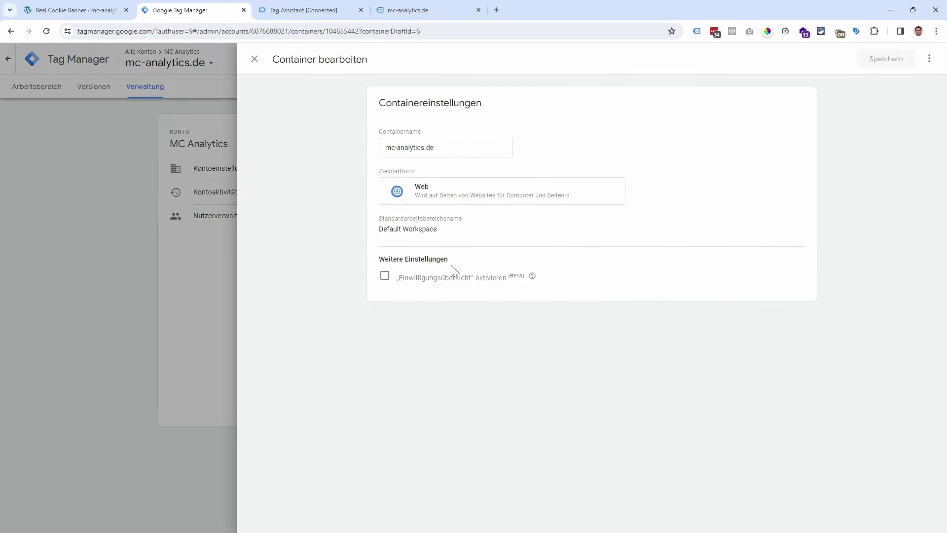
pyautogui.click(383, 279)
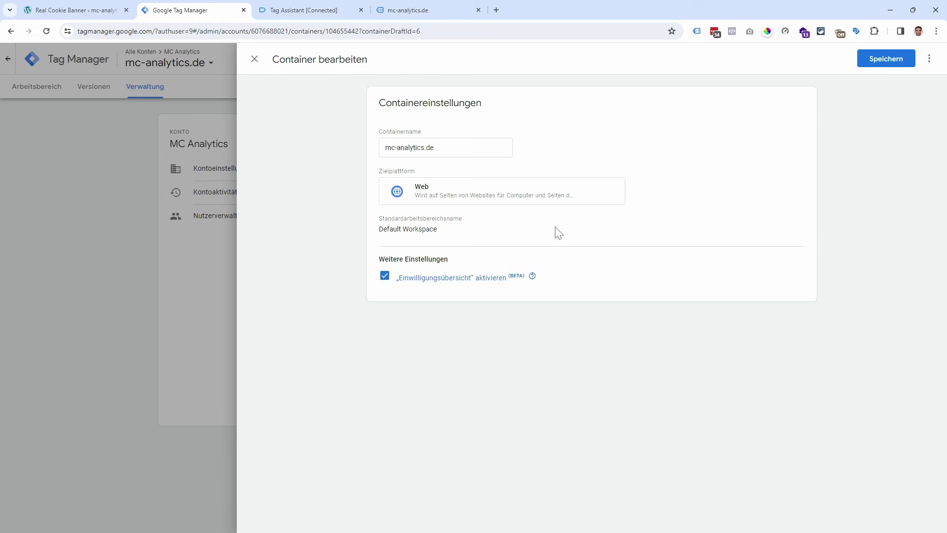
pyautogui.click(875, 61)
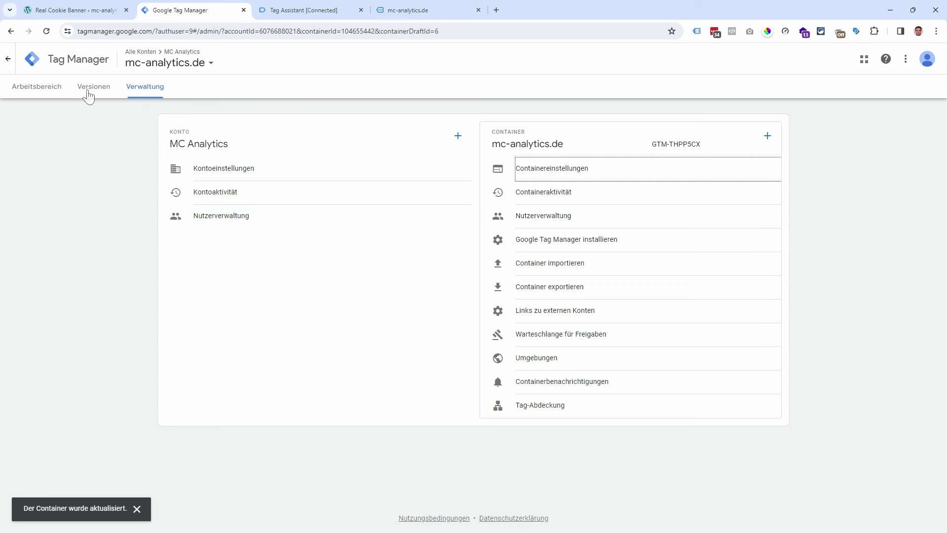
# Step: Return to the workspace's tags and open their consent overview
pyautogui.click(38, 88)
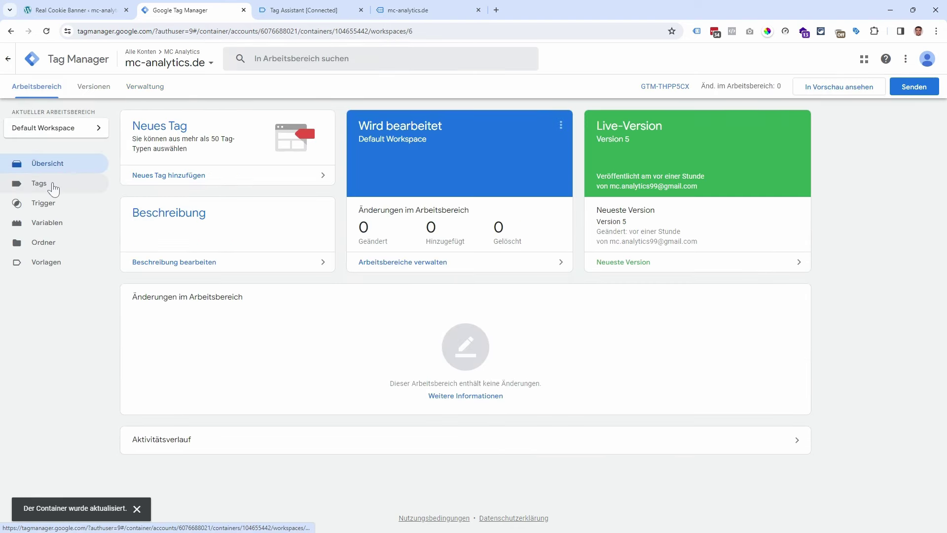
pyautogui.click(54, 184)
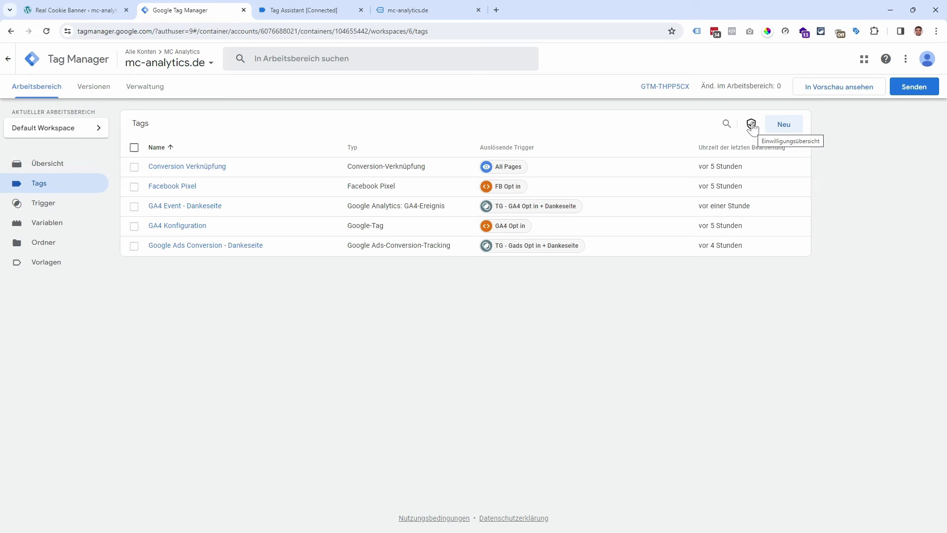
pyautogui.click(751, 125)
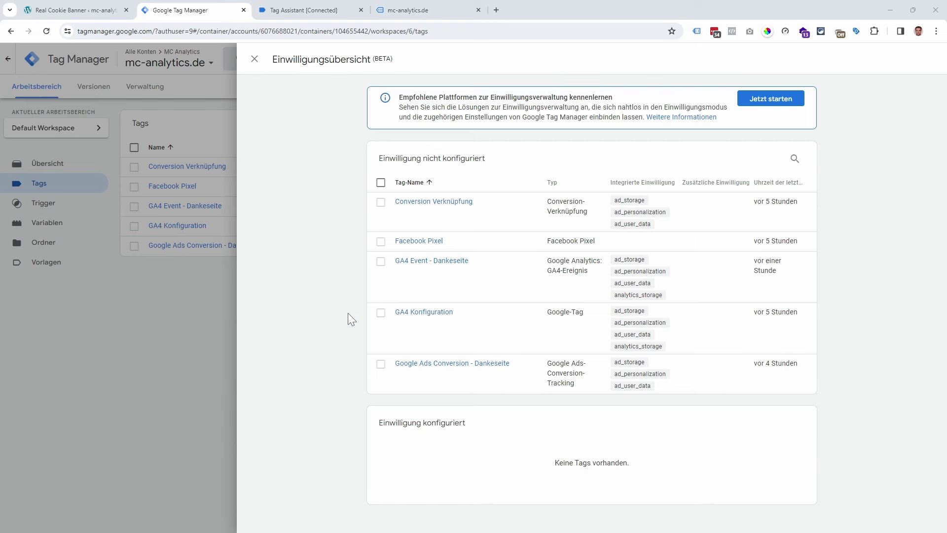
# Step: Set the GA4 Konfiguration tag to require additional consent for firing and add an empty required-consent entry
pyautogui.click(430, 313)
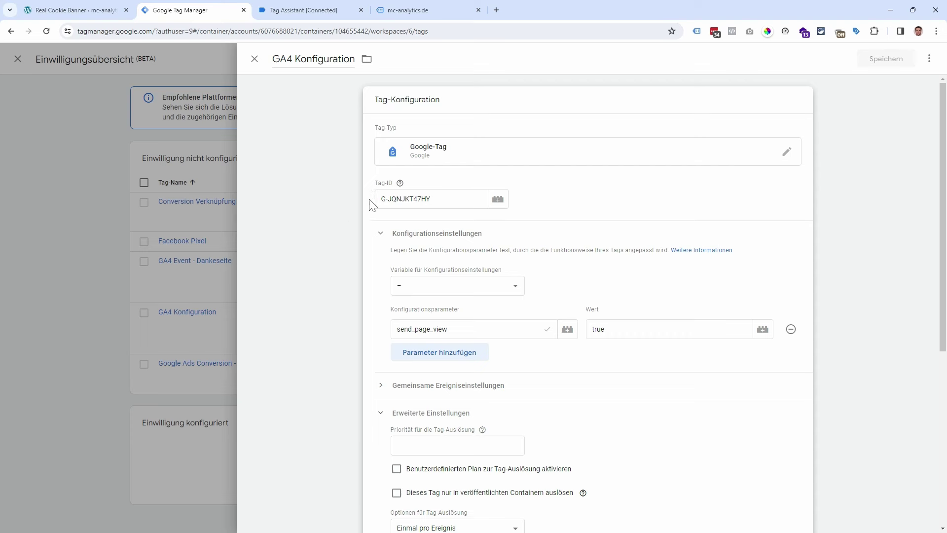
pyautogui.moveTo(272, 59); pyautogui.dragTo(356, 59)
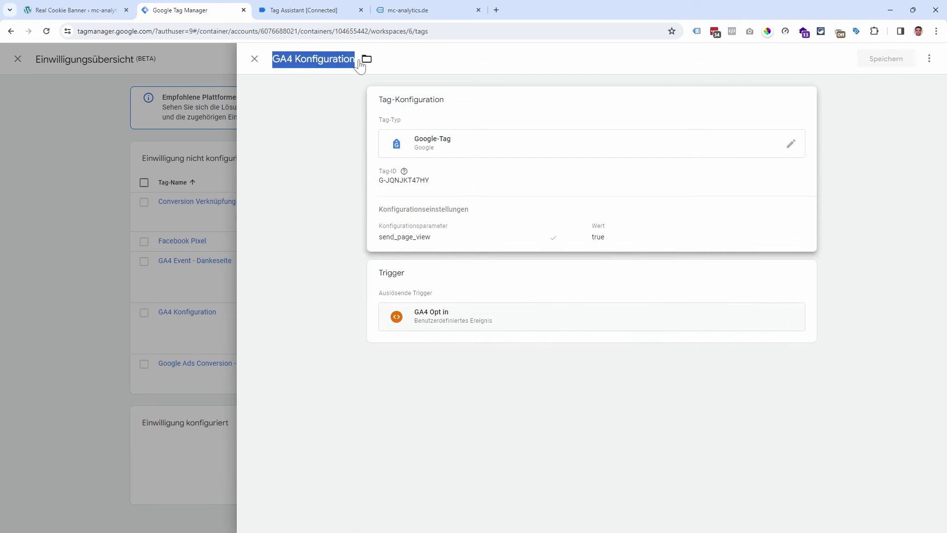
pyautogui.click(485, 164)
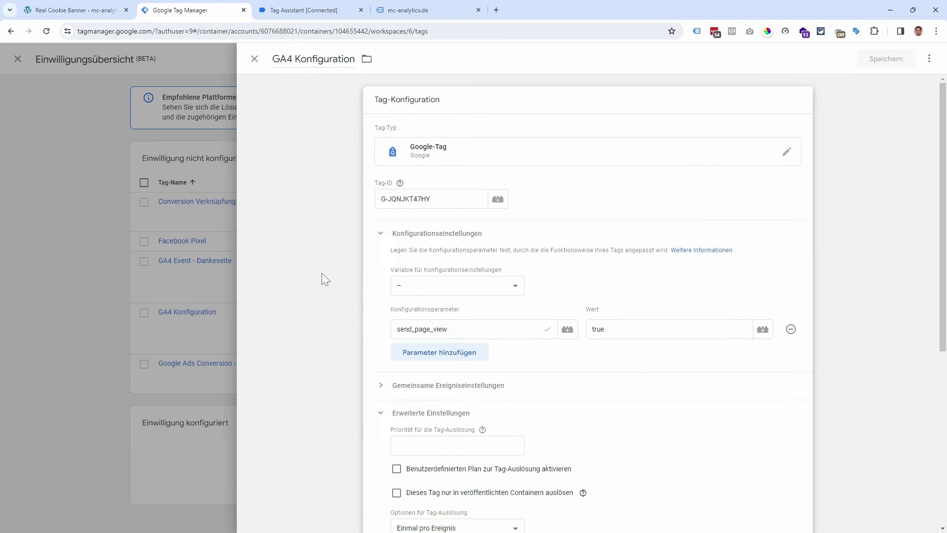
pyautogui.scroll(-6, 322, 273)
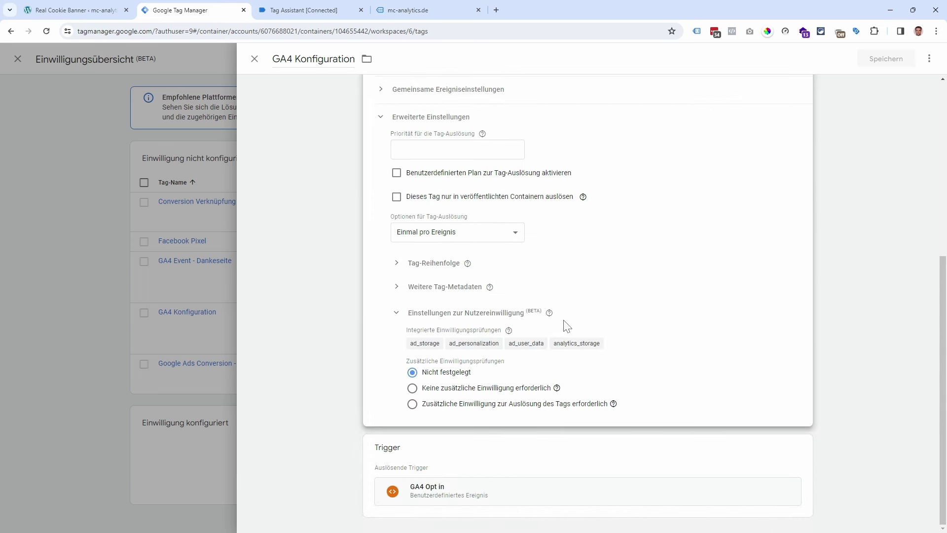
pyautogui.moveTo(449, 337)
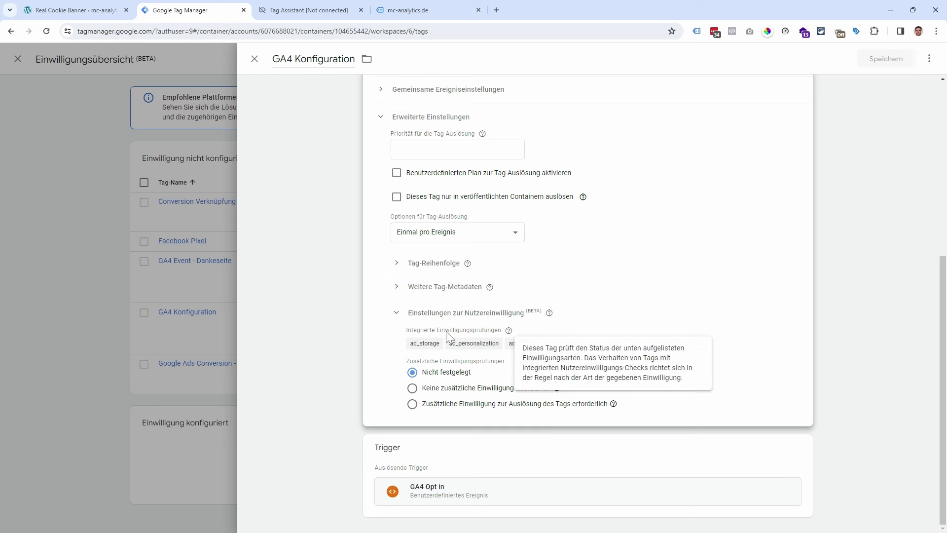
pyautogui.click(461, 404)
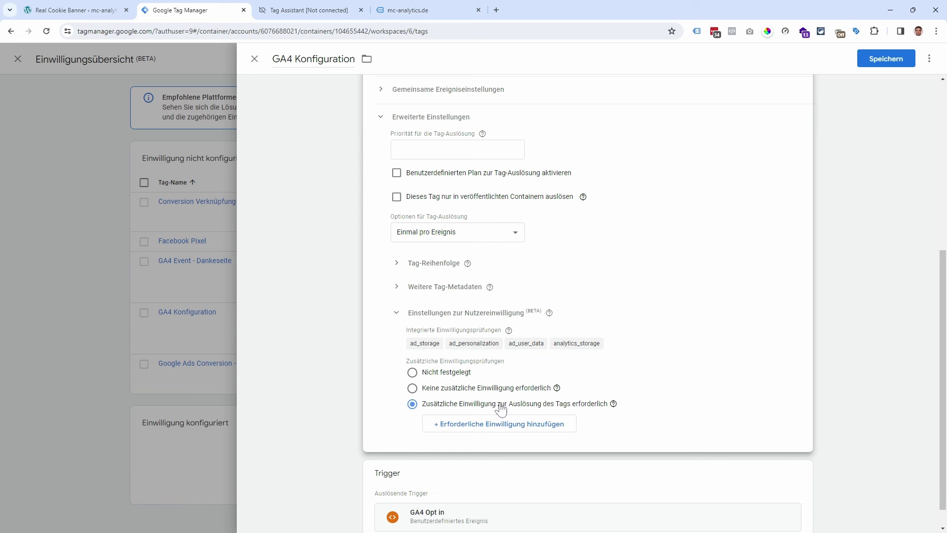
pyautogui.click(461, 425)
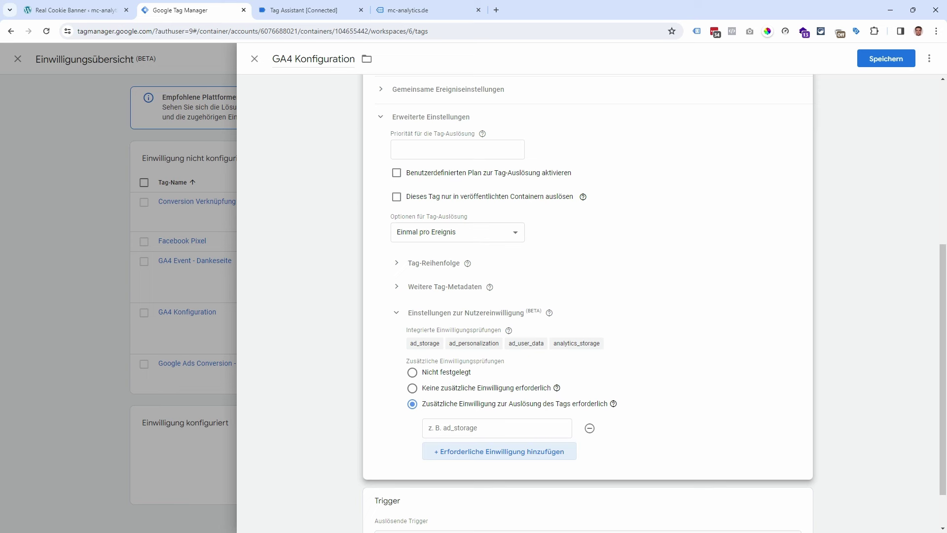
# Step: Switch to Real Cookie Banner and look up the Google Analytics service's unique identifier in its requested consent types
pyautogui.click(79, 10)
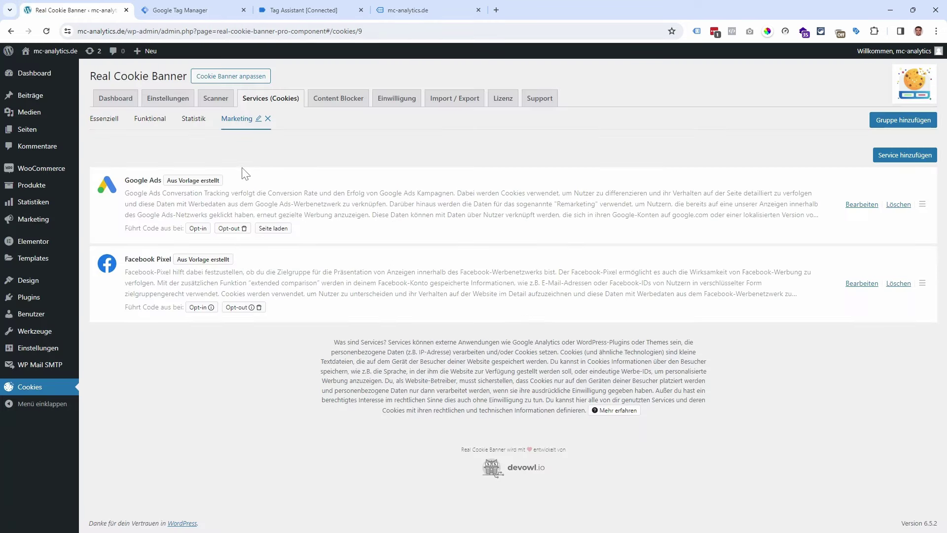
pyautogui.click(200, 118)
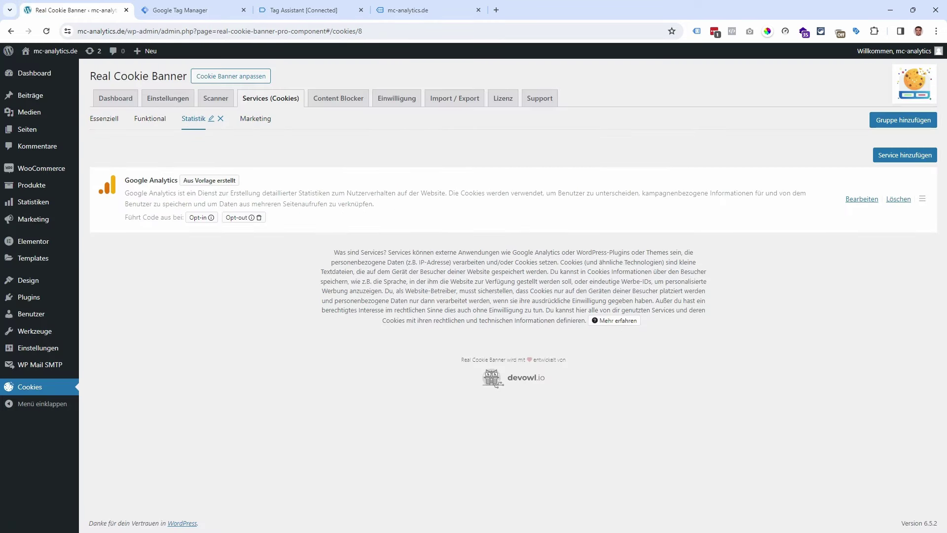
pyautogui.click(858, 200)
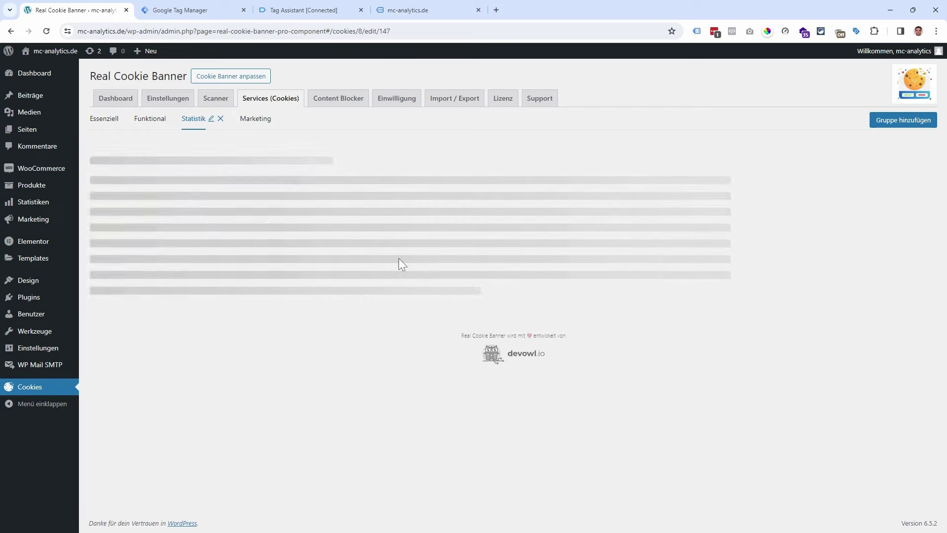
pyautogui.scroll(-15, 382, 261)
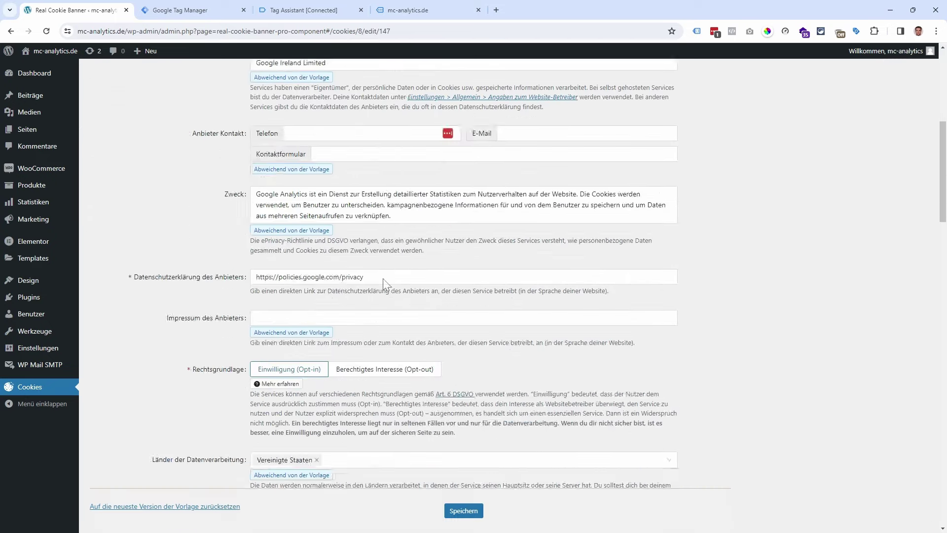
pyautogui.scroll(-6, 364, 284)
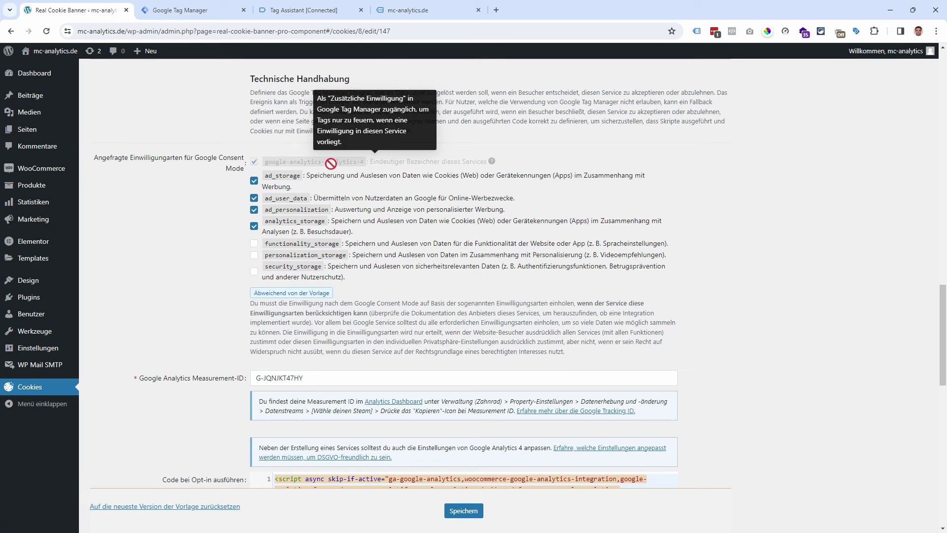
# Step: Inspect the consent state of the newest page's update Consent event in Tag Assistant and select the google-analytics-analytics-4 identifier
pyautogui.click(291, 9)
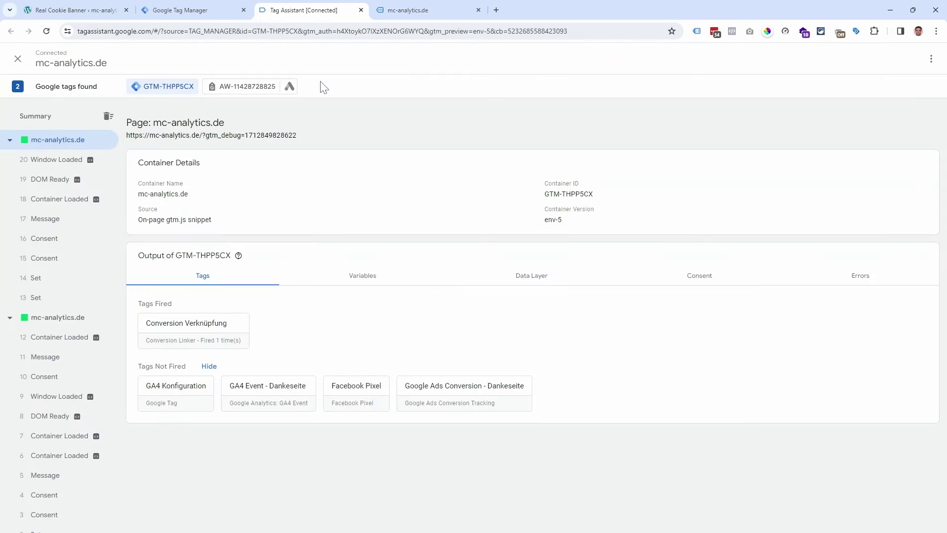
pyautogui.click(63, 247)
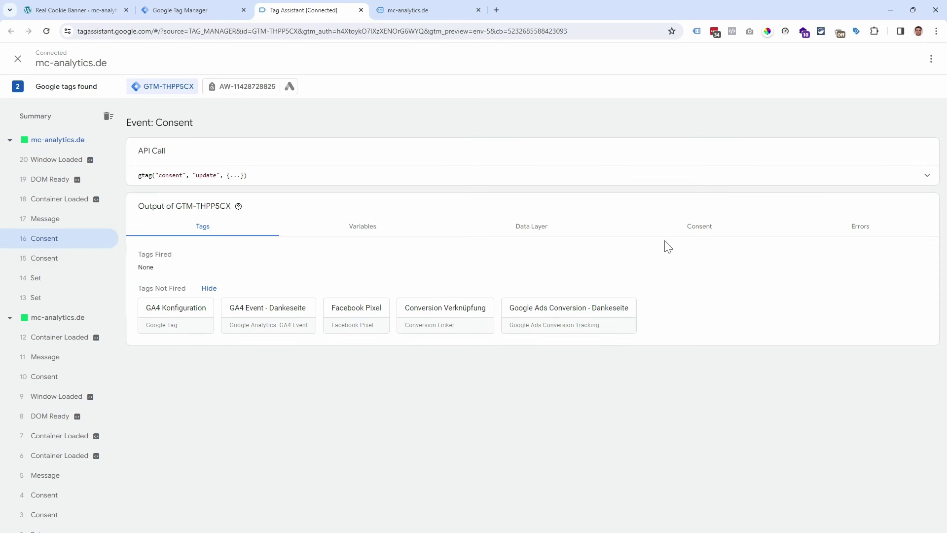
pyautogui.click(693, 228)
pyautogui.scroll(-1, 296, 332)
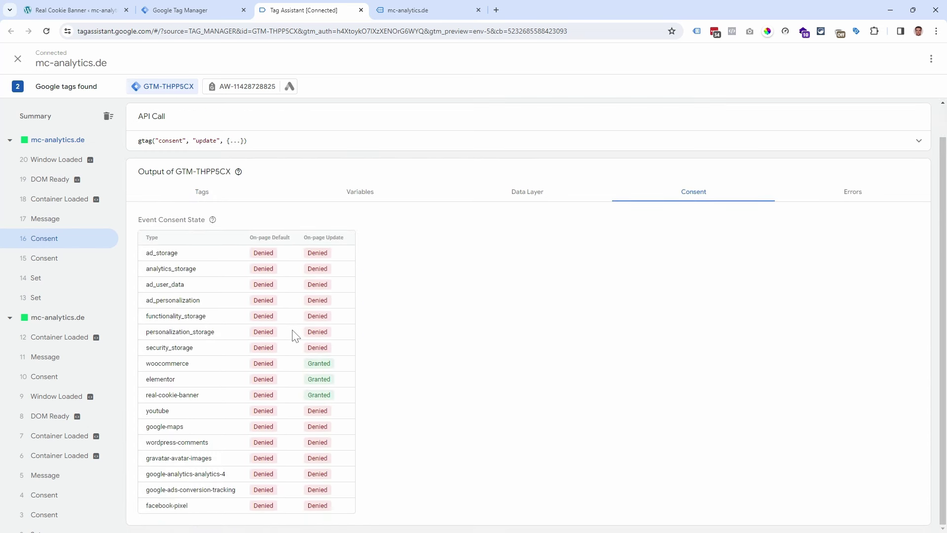
pyautogui.moveTo(227, 473); pyautogui.dragTo(153, 476)
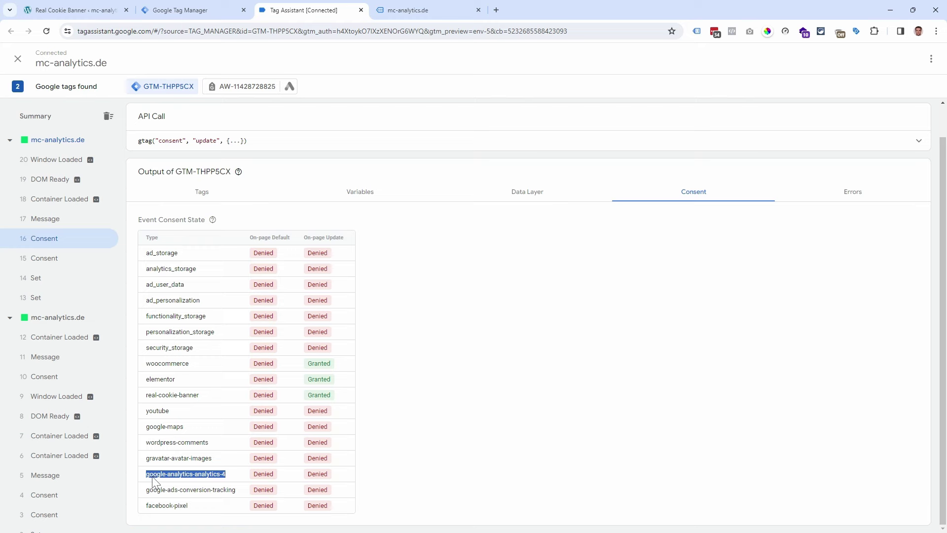
# Step: Enter google-analytics-analytics-4 as the GA4 Konfiguration tag's required additional consent in Google Tag Manager and copy that identifier
pyautogui.click(197, 11)
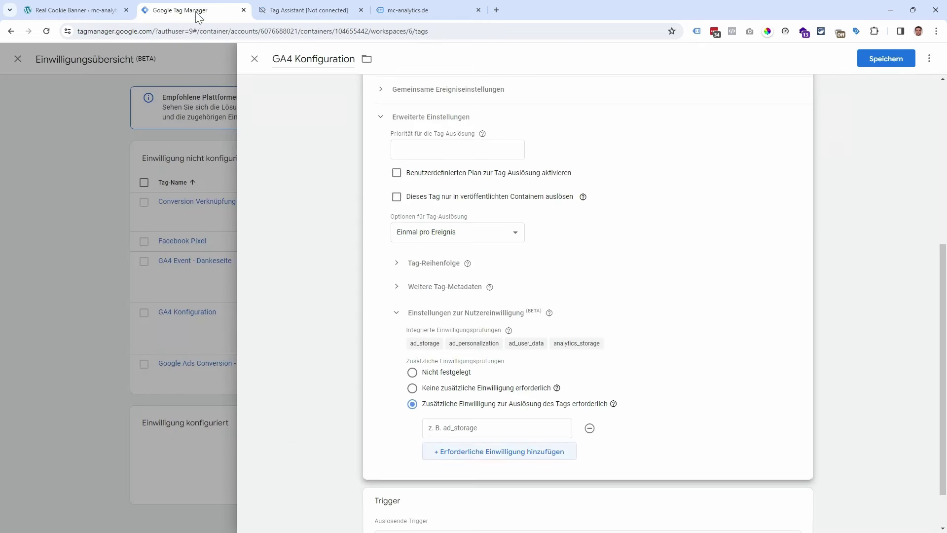
pyautogui.click(446, 428)
pyautogui.write('google-analytics-analytics-4')
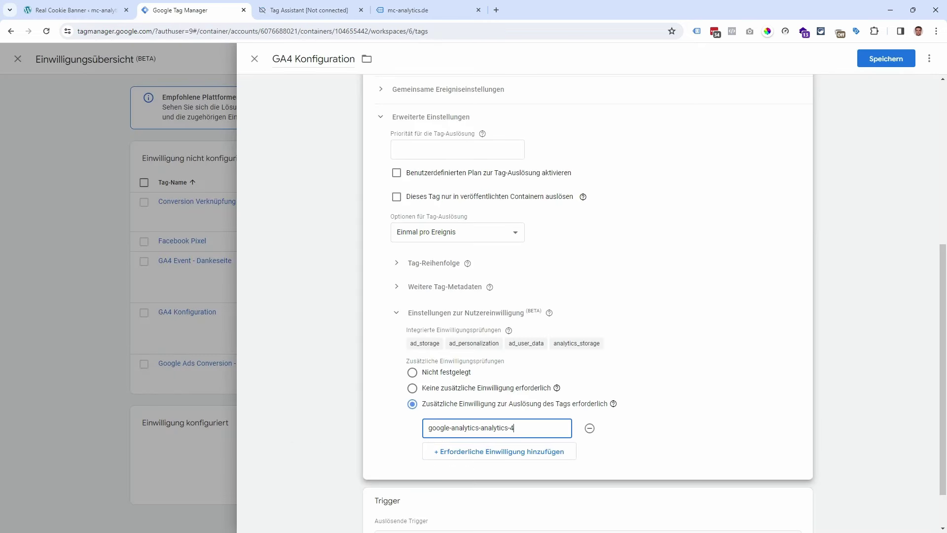
pyautogui.click(680, 397)
pyautogui.scroll(-1, 702, 368)
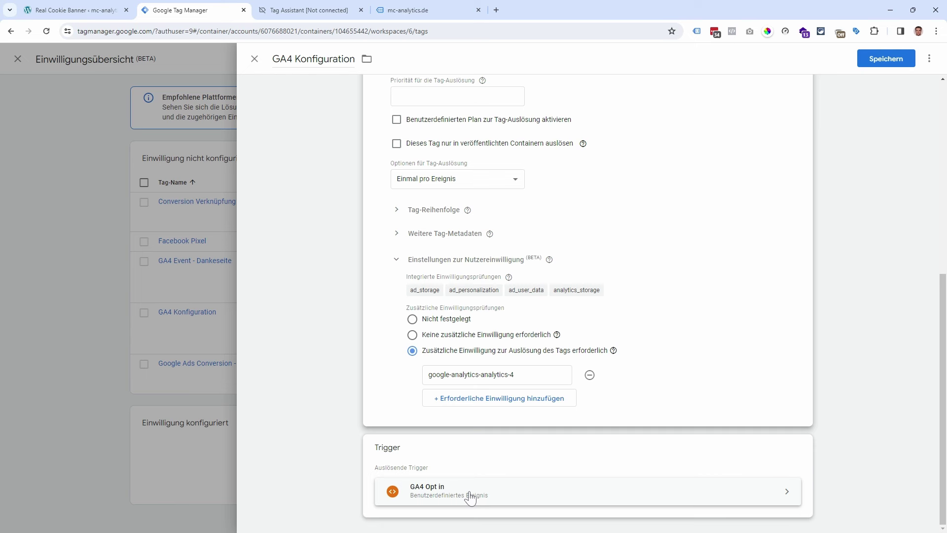
pyautogui.moveTo(515, 374); pyautogui.dragTo(427, 374)
pyautogui.hotkey('ctrl', 'c')
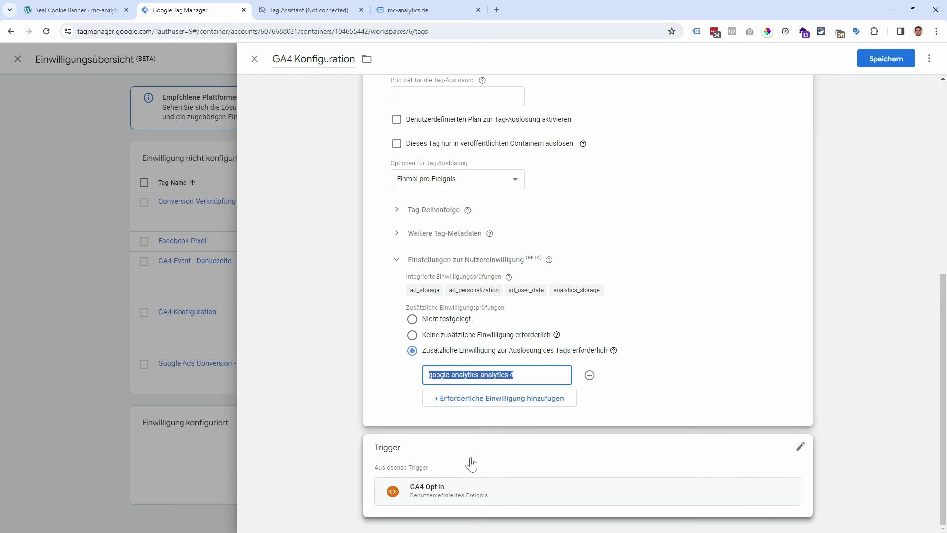
# Step: Replace the GA4 Konfiguration tag's GA4 Opt in trigger with All Pages
pyautogui.click(800, 447)
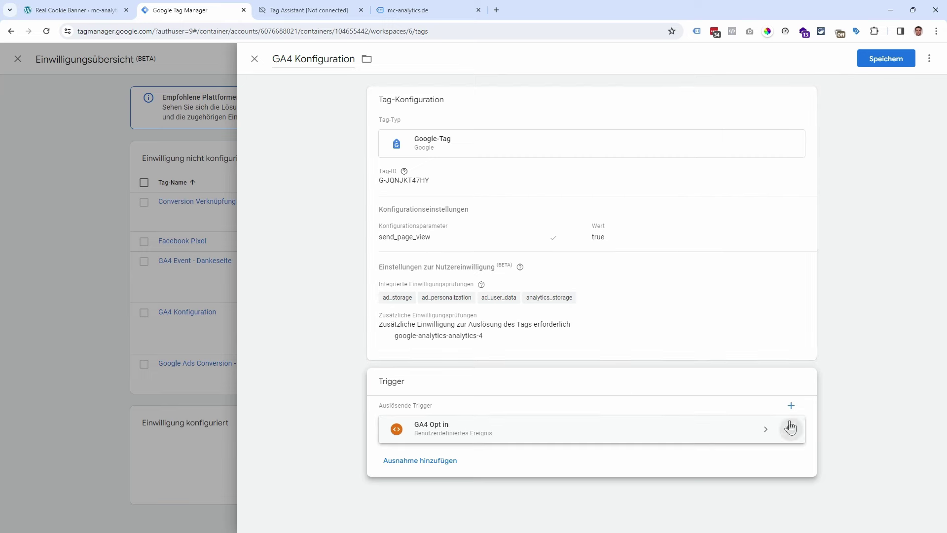
pyautogui.click(790, 428)
pyautogui.click(622, 460)
pyautogui.click(372, 105)
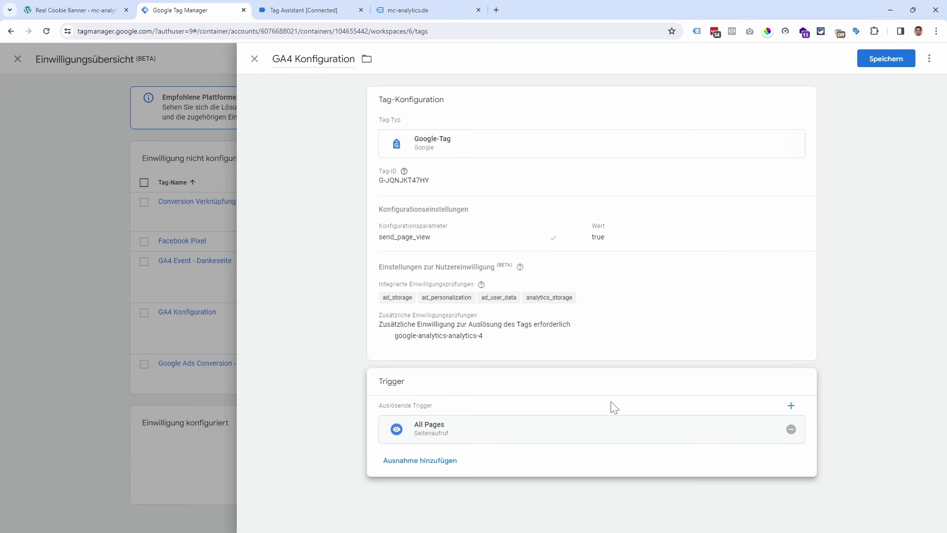
# Step: Save the GA4 Konfiguration tag and require google-analytics-analytics-4 as additional consent for the GA4 Event - Dankeseite tag
pyautogui.click(888, 59)
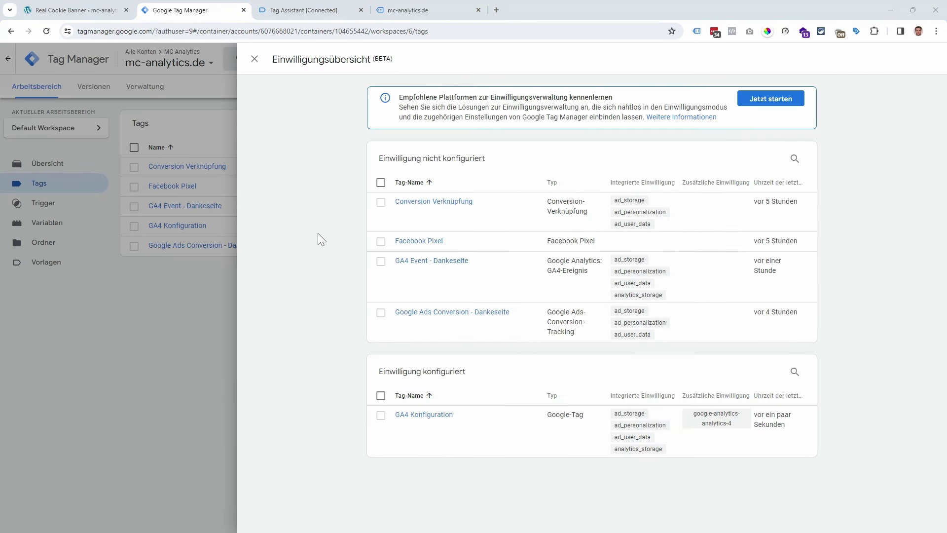
pyautogui.click(439, 262)
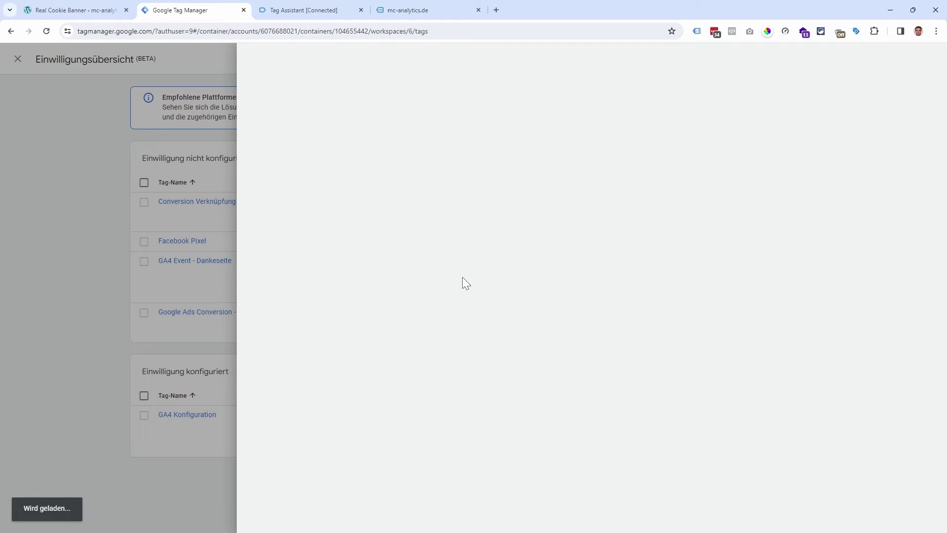
pyautogui.scroll(-7, 441, 281)
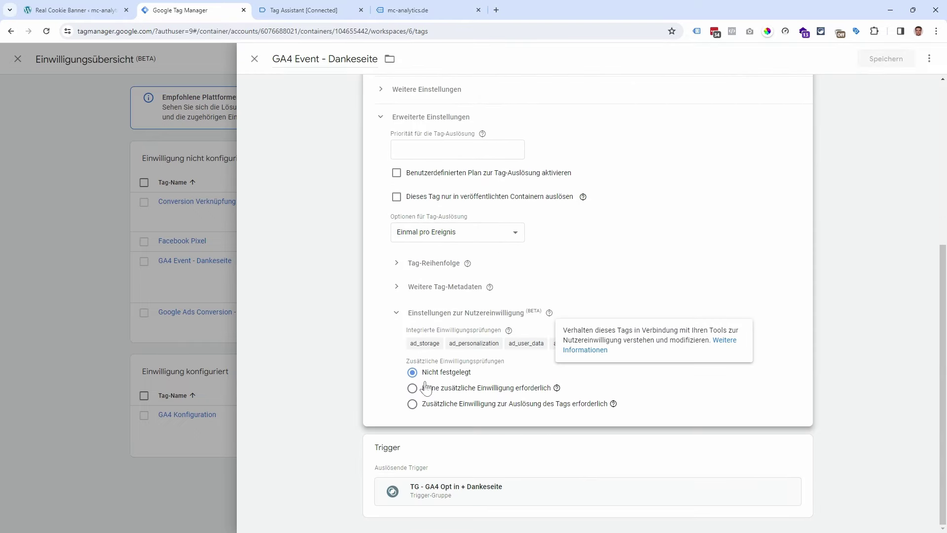
pyautogui.click(437, 408)
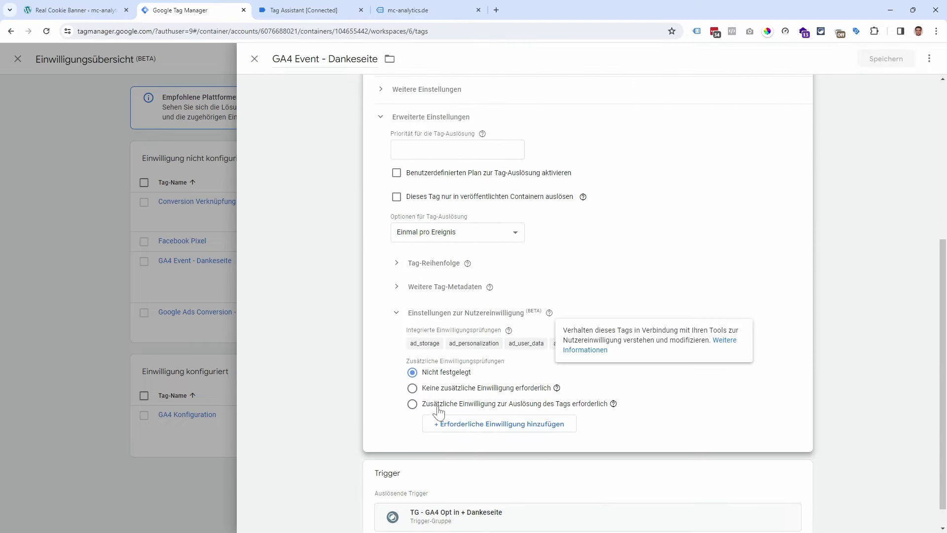
pyautogui.click(482, 423)
pyautogui.click(497, 428)
pyautogui.hotkey('ctrl', 'v')
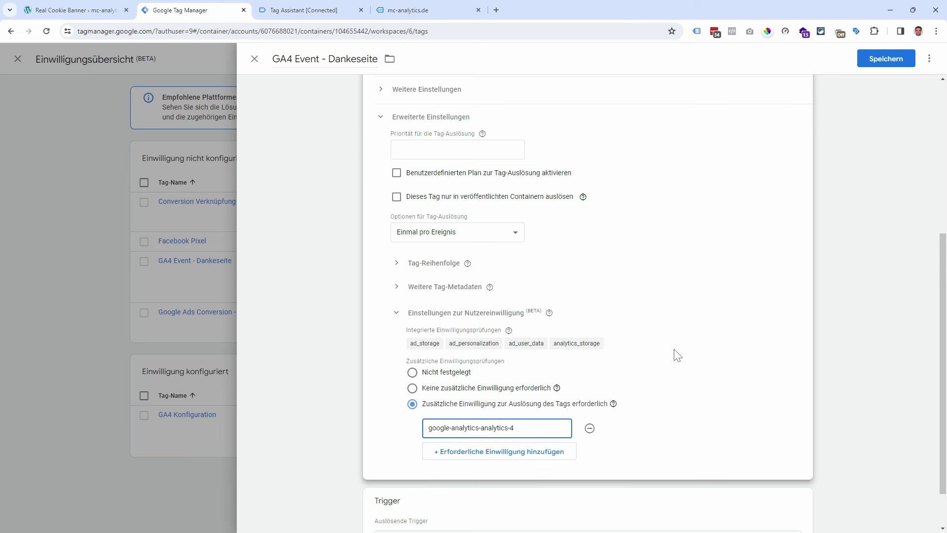
# Step: Replace the GA4 Event - Dankeseite tag's trigger group with the Dankeseite page view trigger and save the tag
pyautogui.scroll(-1, 557, 388)
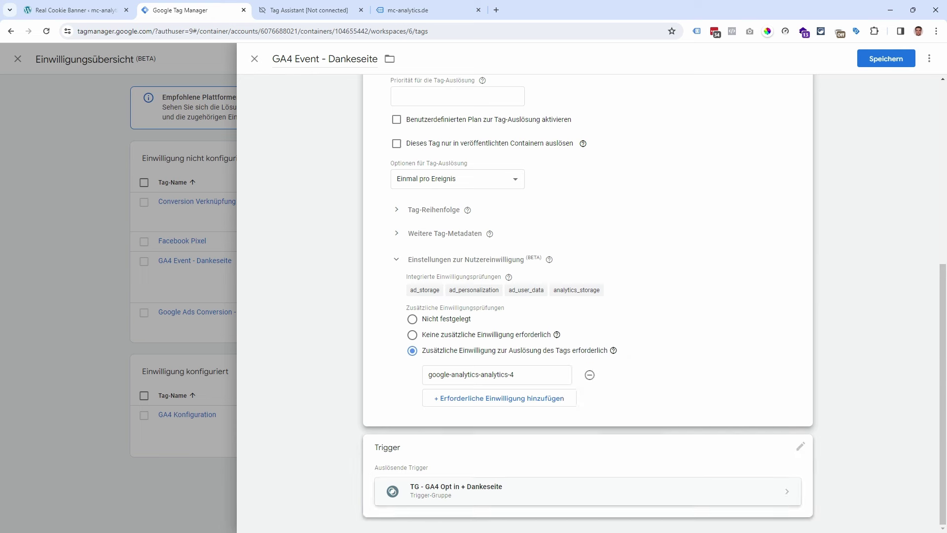
pyautogui.click(800, 448)
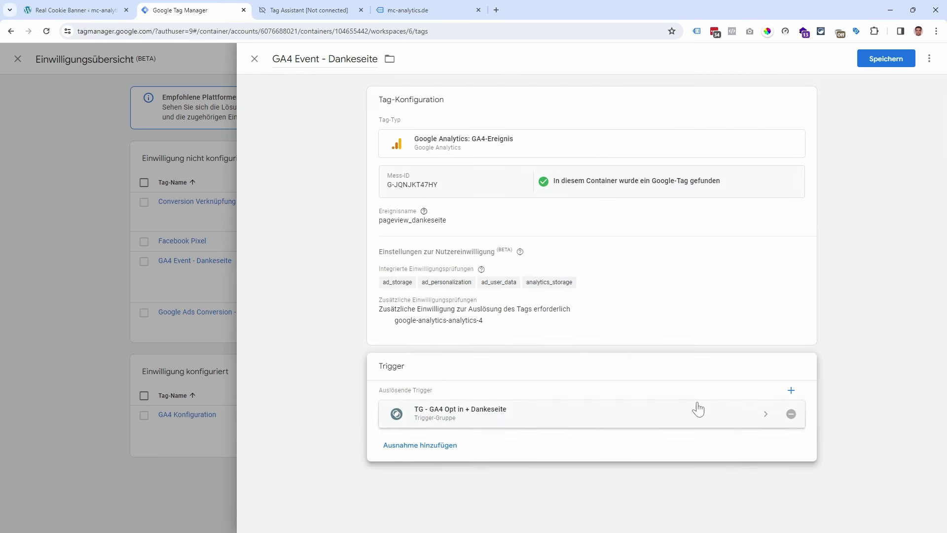
pyautogui.click(792, 421)
pyautogui.click(624, 415)
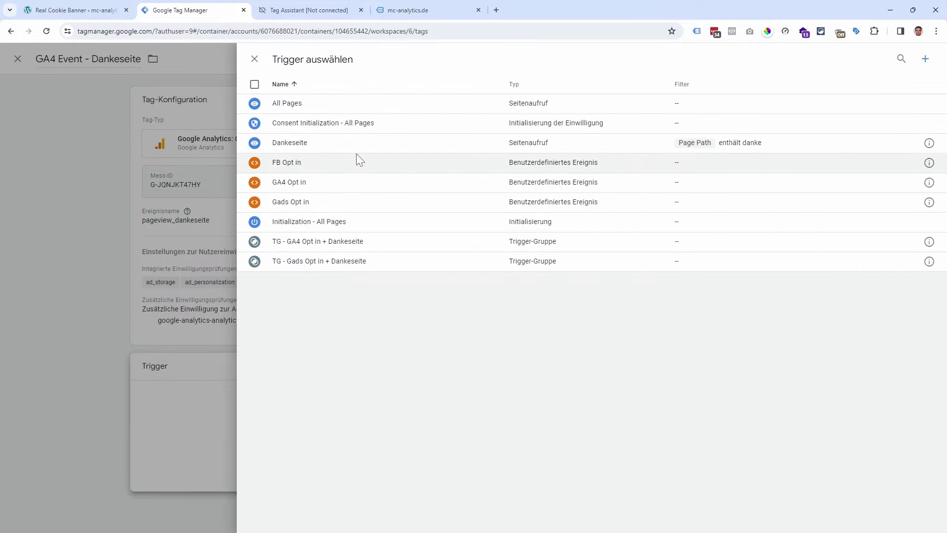
pyautogui.click(356, 146)
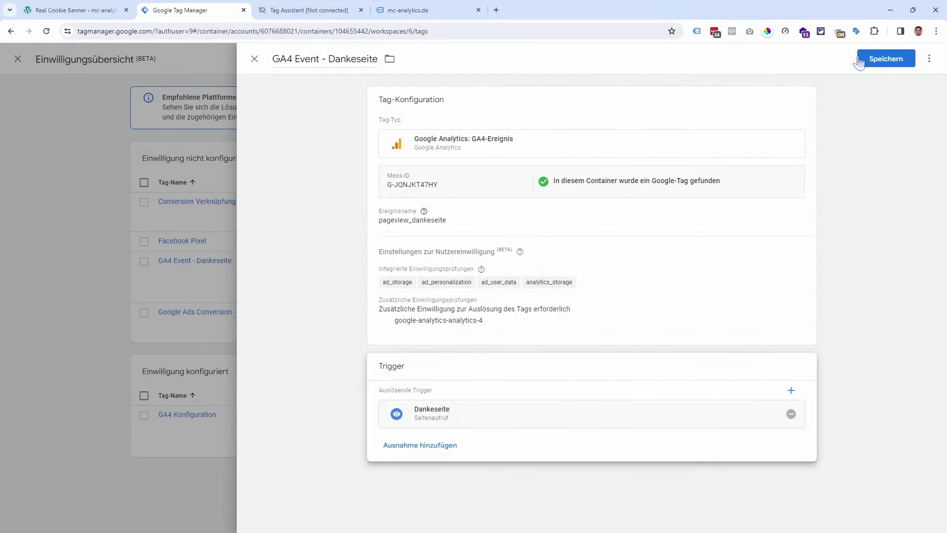
pyautogui.click(859, 60)
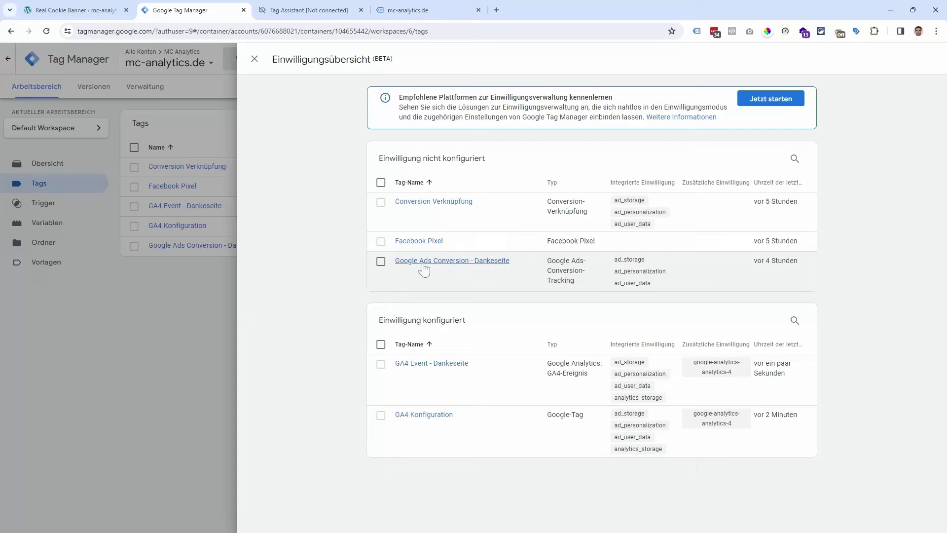
# Step: Require google-ads-conversion-tracking, copied from the consent types in Tag Assistant, as additional consent for the Google Ads Conversion - Dankeseite tag
pyautogui.click(448, 260)
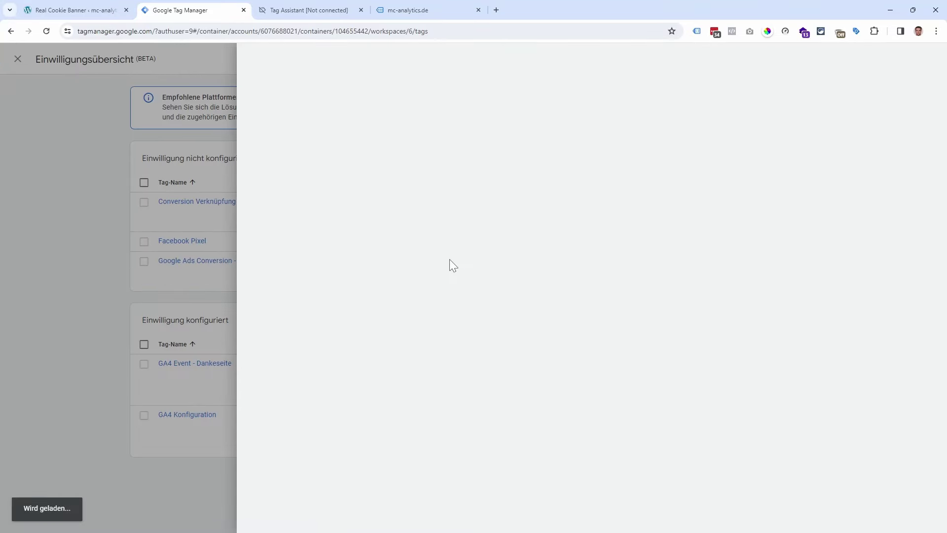
pyautogui.scroll(-1, 364, 242)
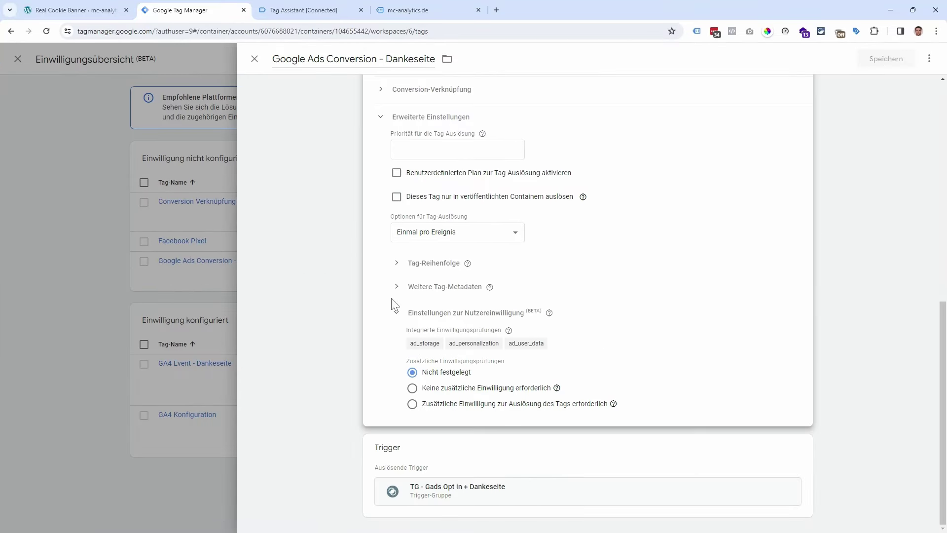
pyautogui.click(462, 404)
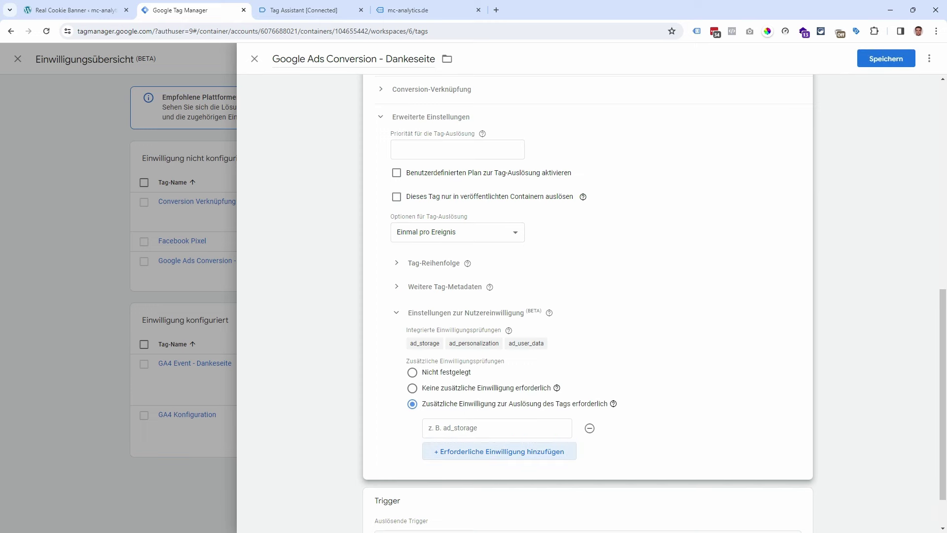
pyautogui.click(303, 10)
pyautogui.moveTo(236, 489); pyautogui.dragTo(155, 493)
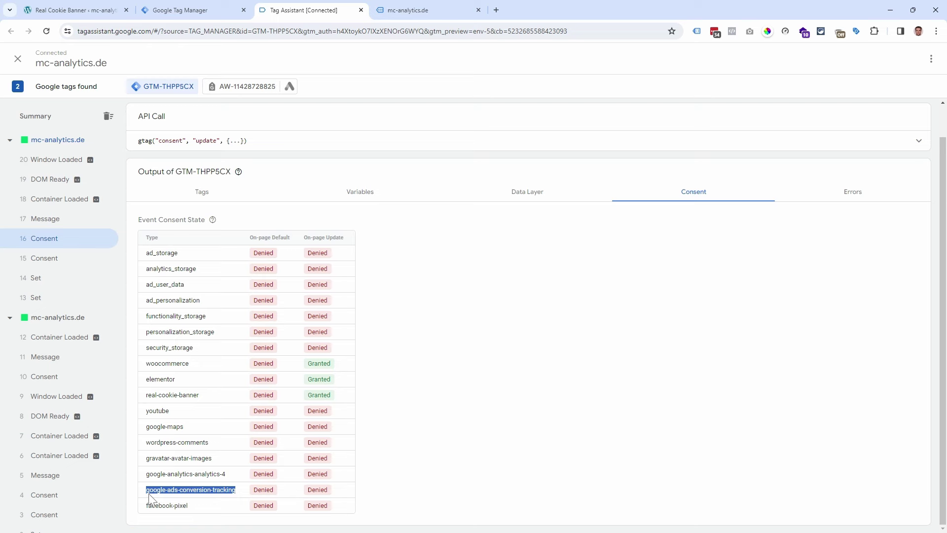
pyautogui.click(170, 15)
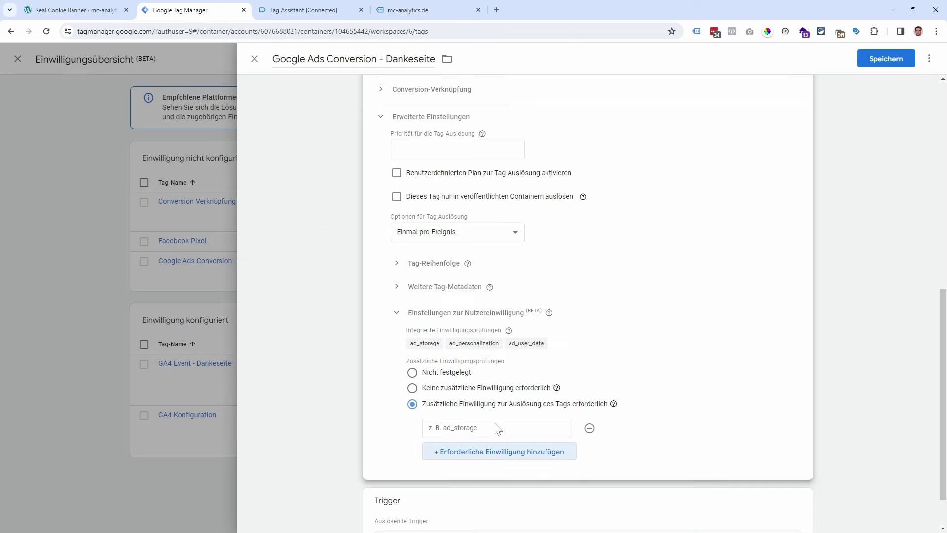
pyautogui.write('google-ads-conversion-tracking')
# Step: Replace the Google Ads Conversion - Dankeseite tag's trigger group with the Dankeseite trigger and save the tag
pyautogui.scroll(-1, 659, 442)
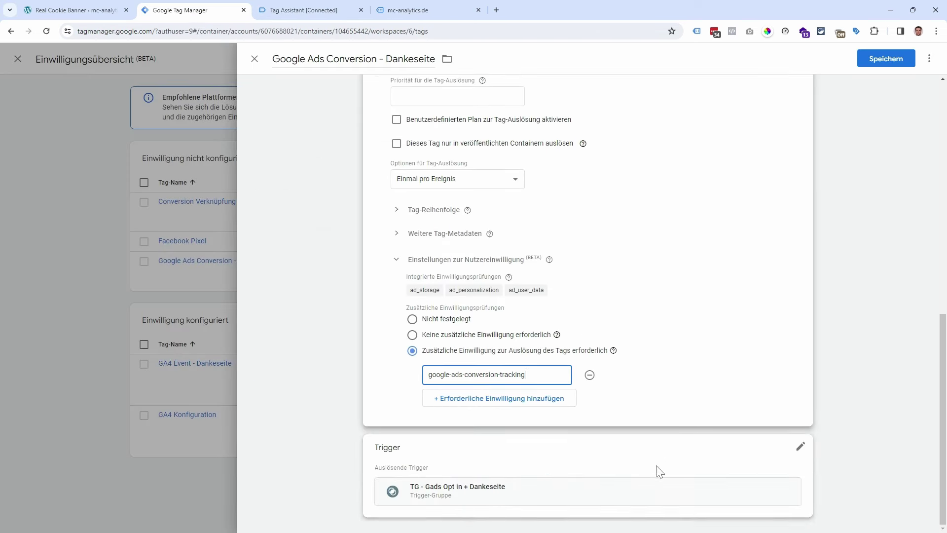
pyautogui.click(799, 449)
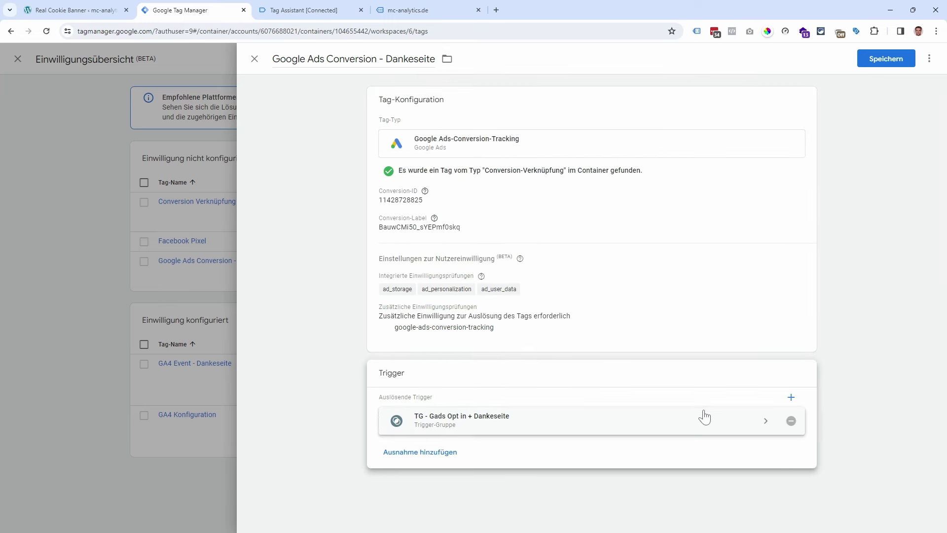
pyautogui.click(790, 421)
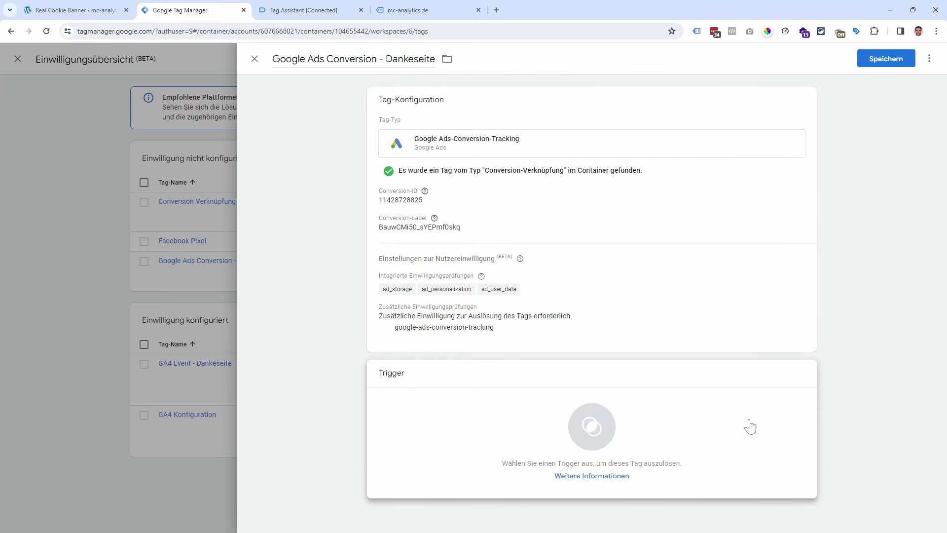
pyautogui.click(704, 439)
pyautogui.click(330, 144)
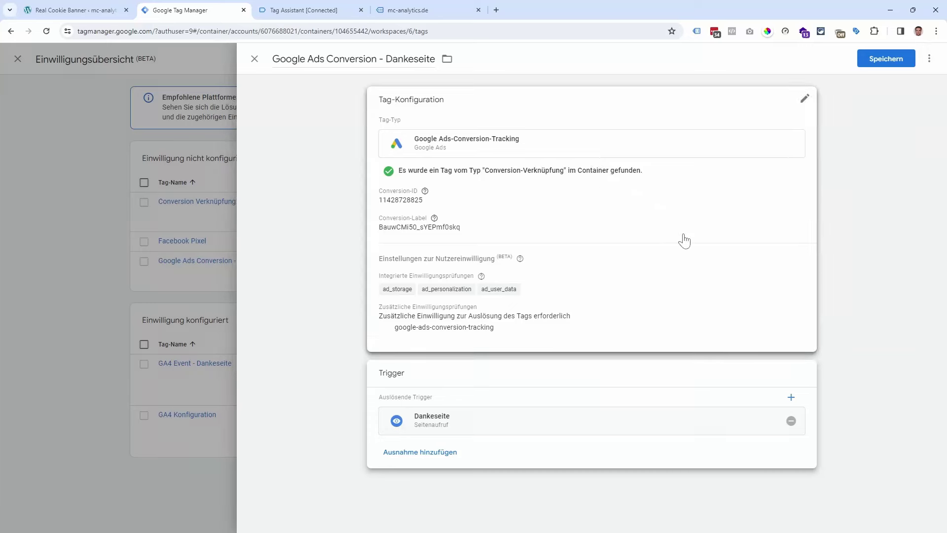
pyautogui.click(864, 61)
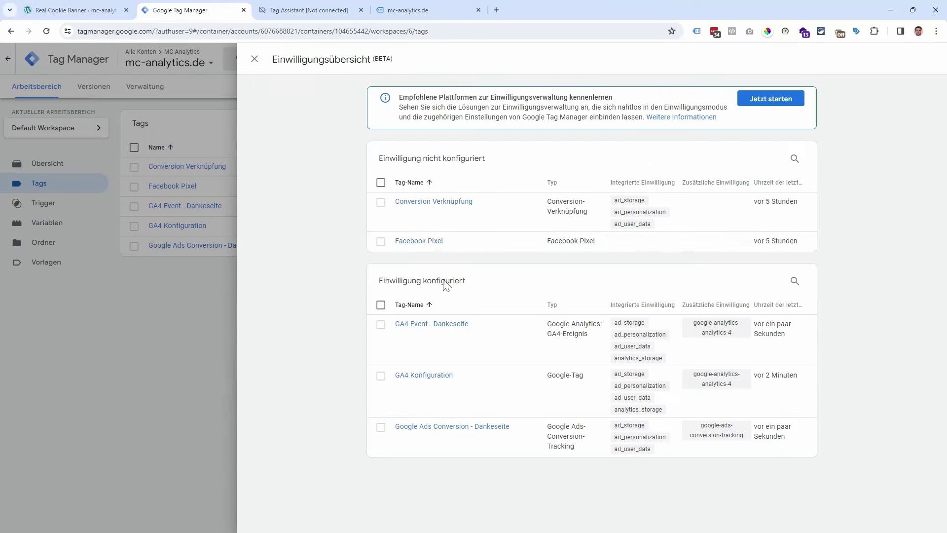
# Step: Require additional consent for the Facebook Pixel tag, using the facebook-pixel identifier copied from the consent state in Tag Assistant
pyautogui.click(418, 242)
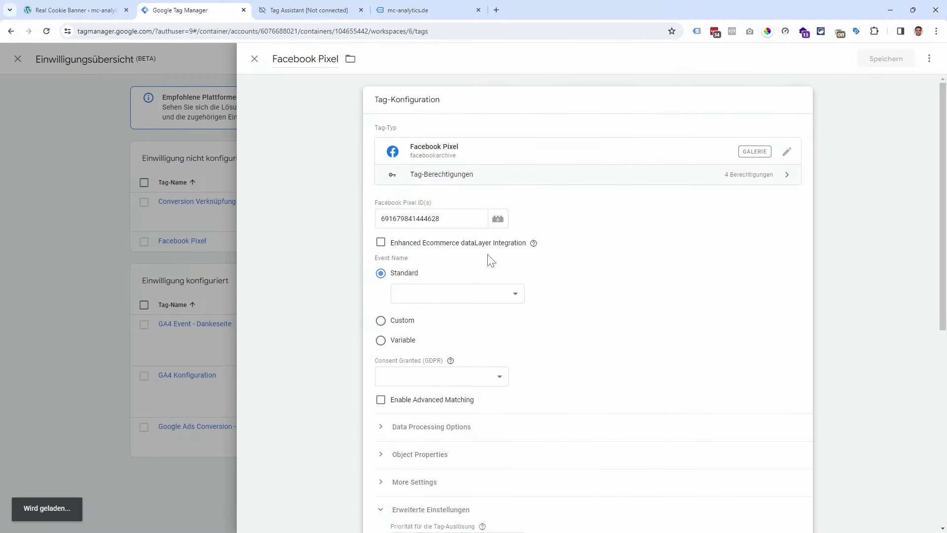
pyautogui.click(440, 409)
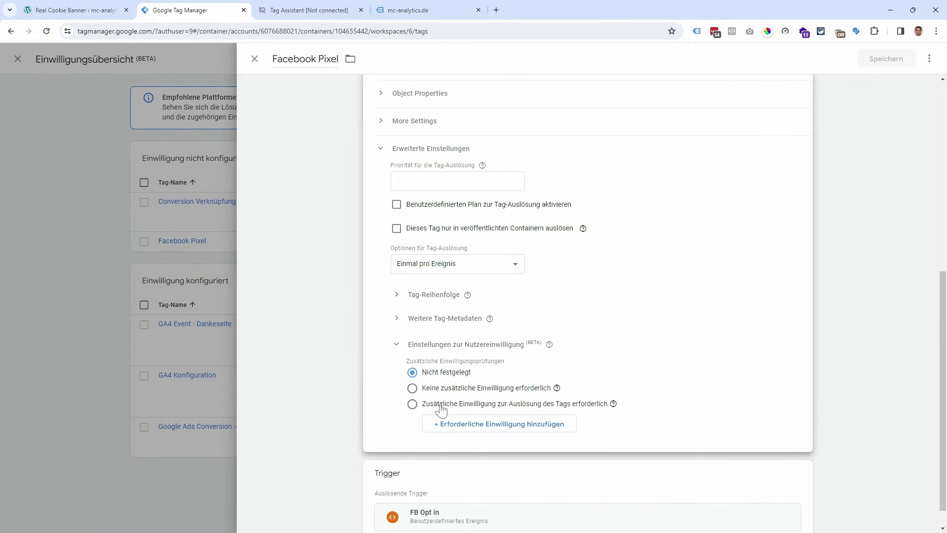
pyautogui.click(466, 430)
pyautogui.click(321, 11)
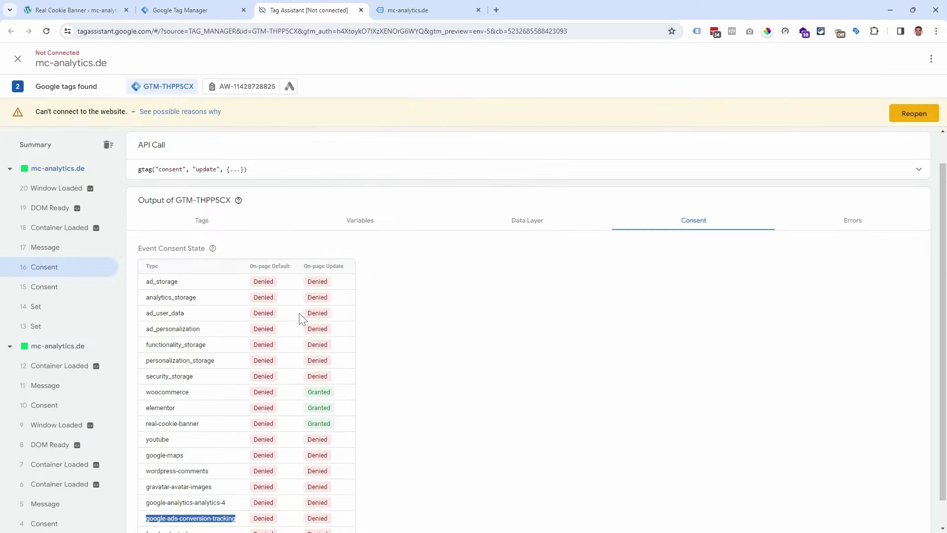
pyautogui.scroll(-1, 226, 375)
pyautogui.moveTo(188, 505); pyautogui.dragTo(156, 508)
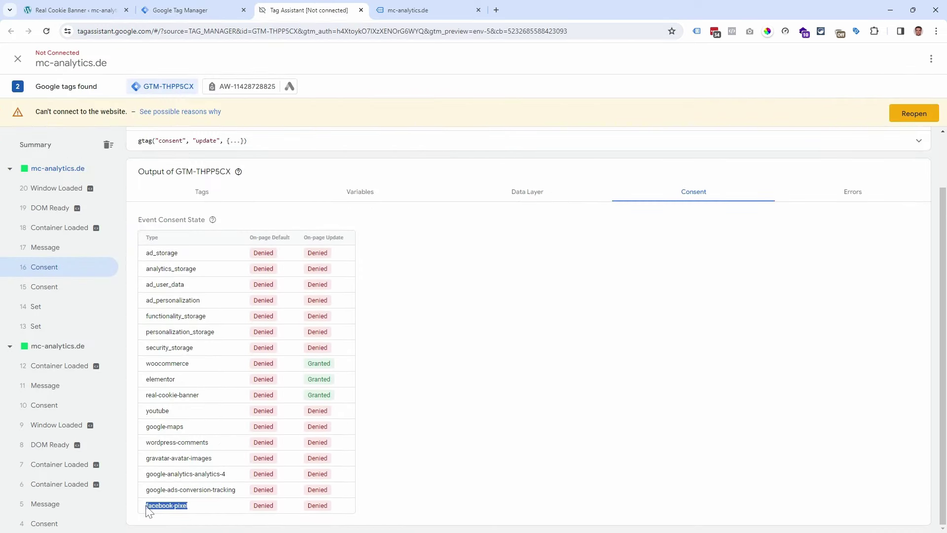
pyautogui.hotkey('ctrl', 'c')
pyautogui.click(187, 10)
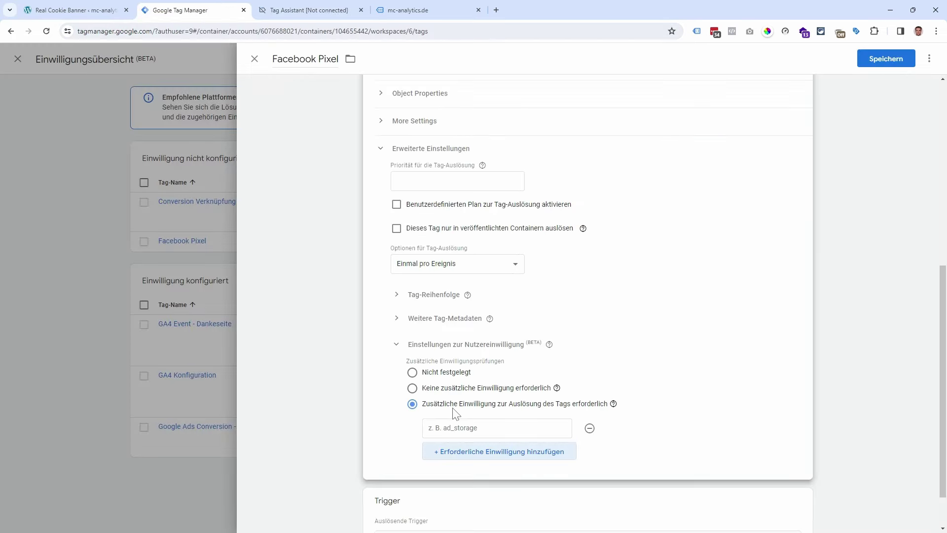
pyautogui.click(455, 424)
pyautogui.hotkey('ctrl', 'v')
# Step: Replace the Facebook Pixel tag's FB Opt in trigger with All Pages and save the tag
pyautogui.scroll(-1, 592, 395)
pyautogui.click(784, 495)
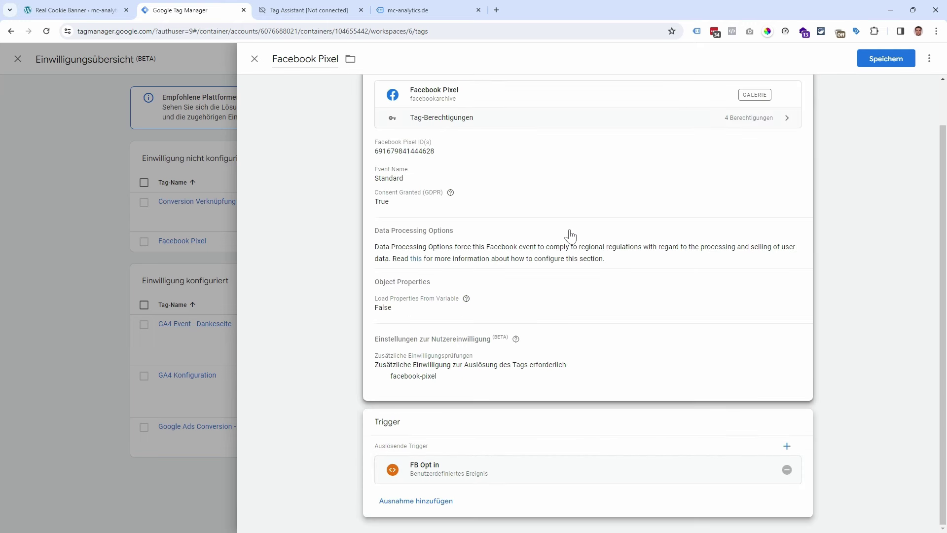
pyautogui.click(787, 469)
pyautogui.click(685, 449)
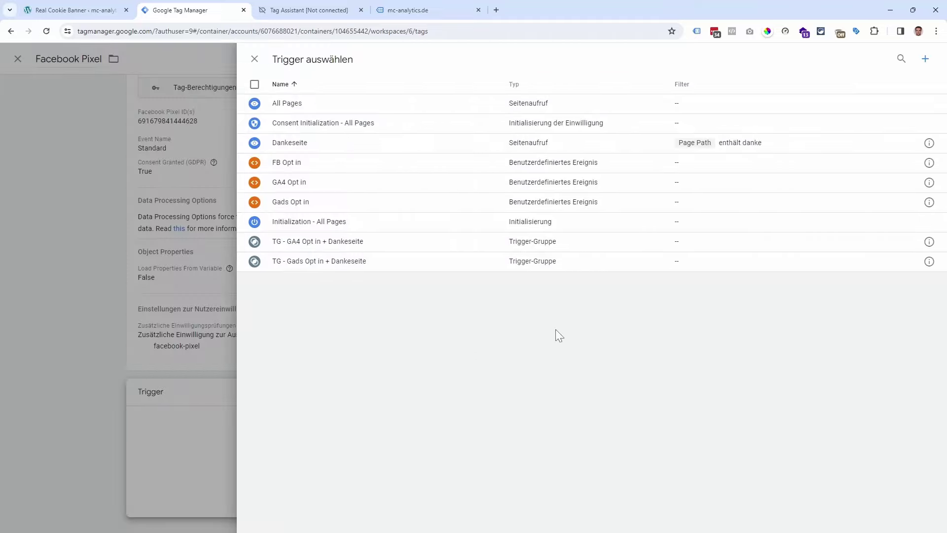
pyautogui.click(341, 105)
pyautogui.click(882, 59)
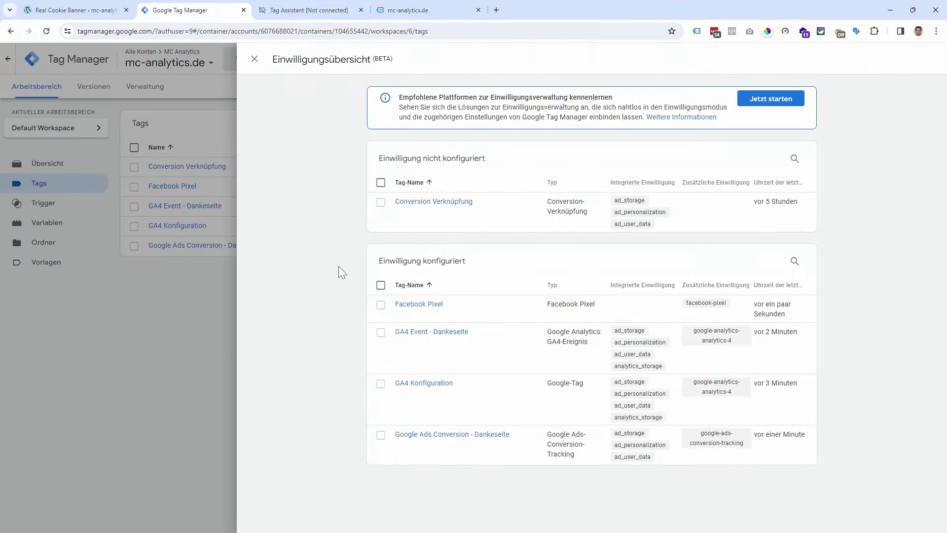
pyautogui.click(255, 59)
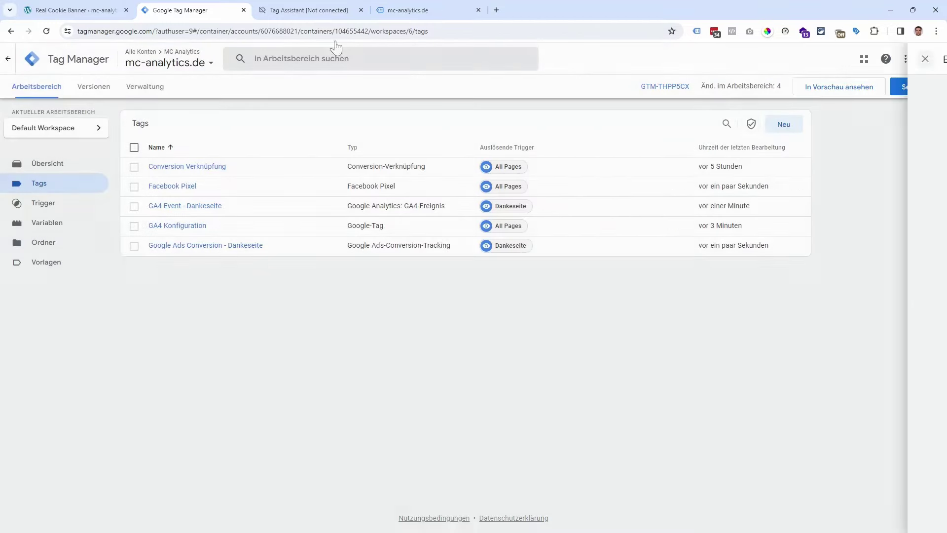
pyautogui.click(479, 10)
pyautogui.click(361, 9)
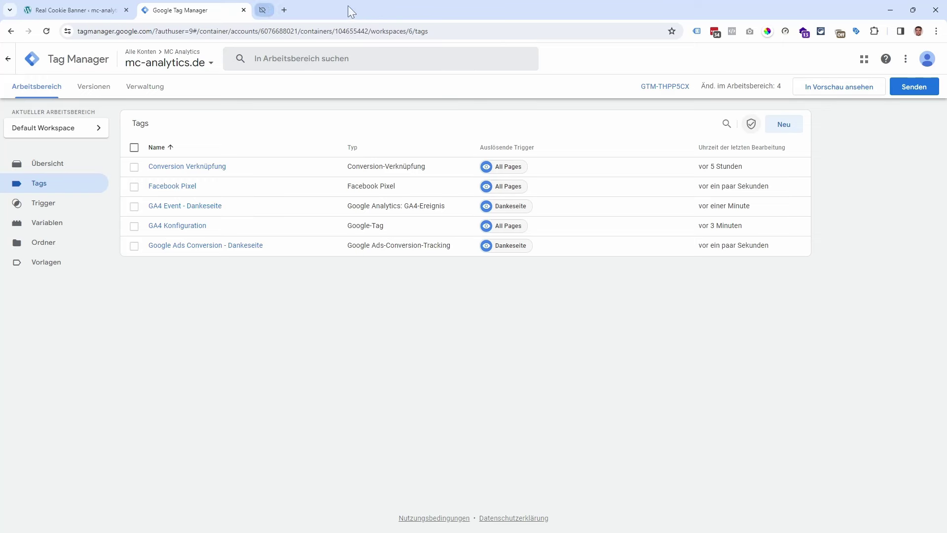
pyautogui.click(839, 90)
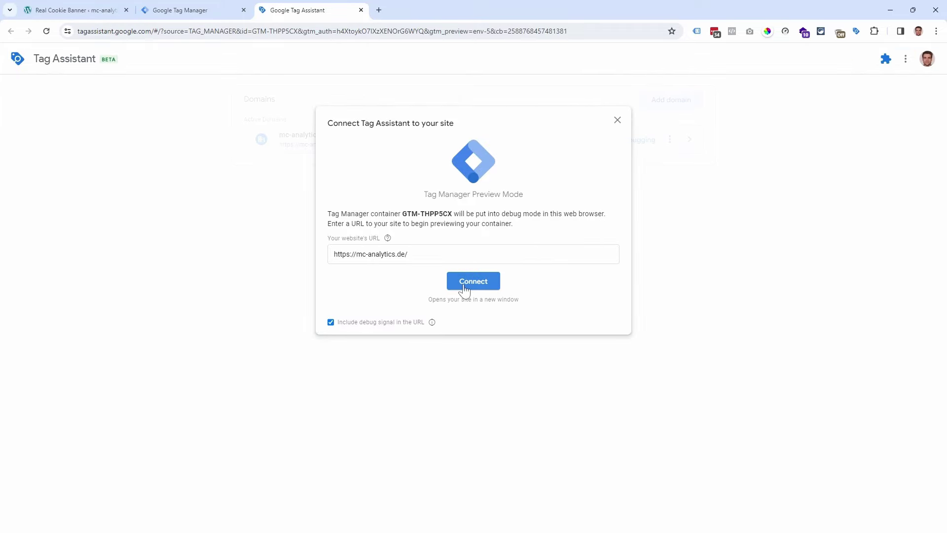
pyautogui.click(464, 286)
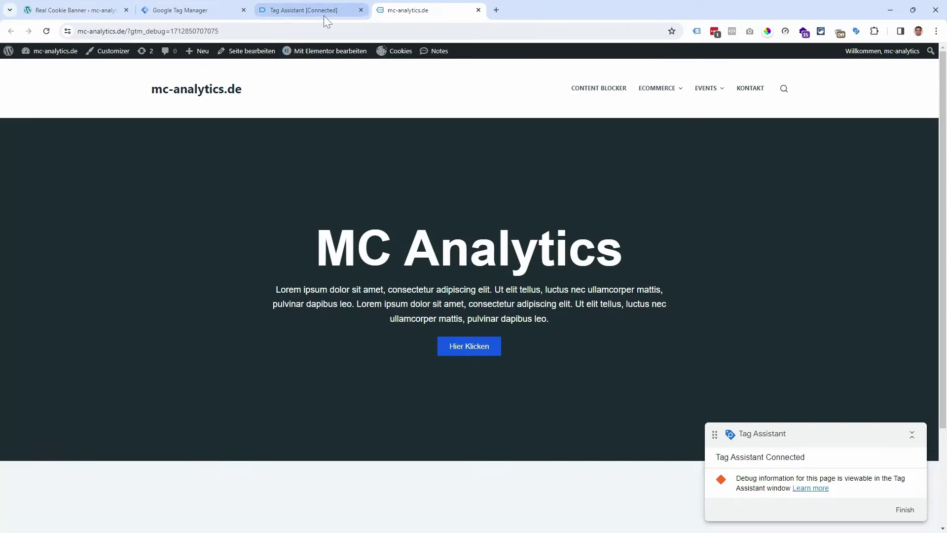
pyautogui.click(315, 11)
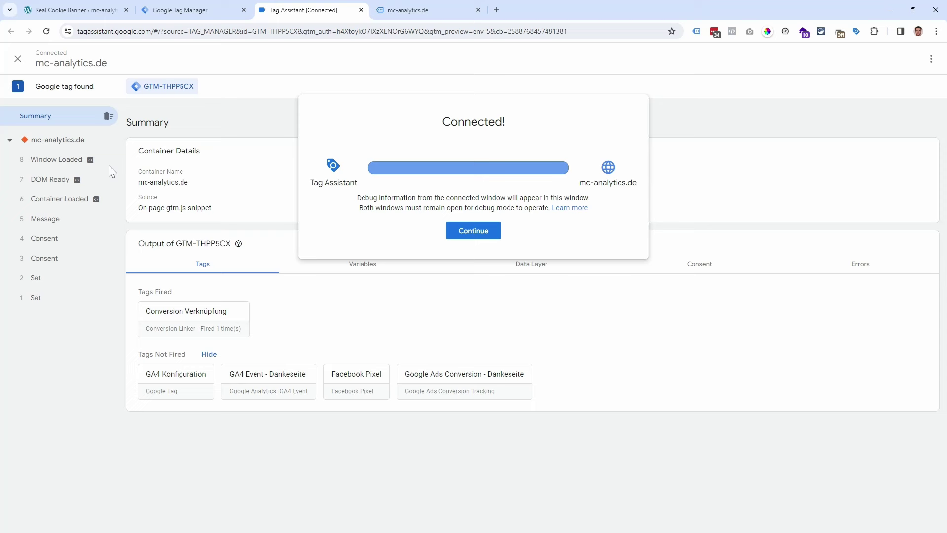
pyautogui.click(465, 235)
# Step: Check the fired and unfired tags and the consent state for the mc-analytics.de page in Tag Assistant
pyautogui.click(51, 143)
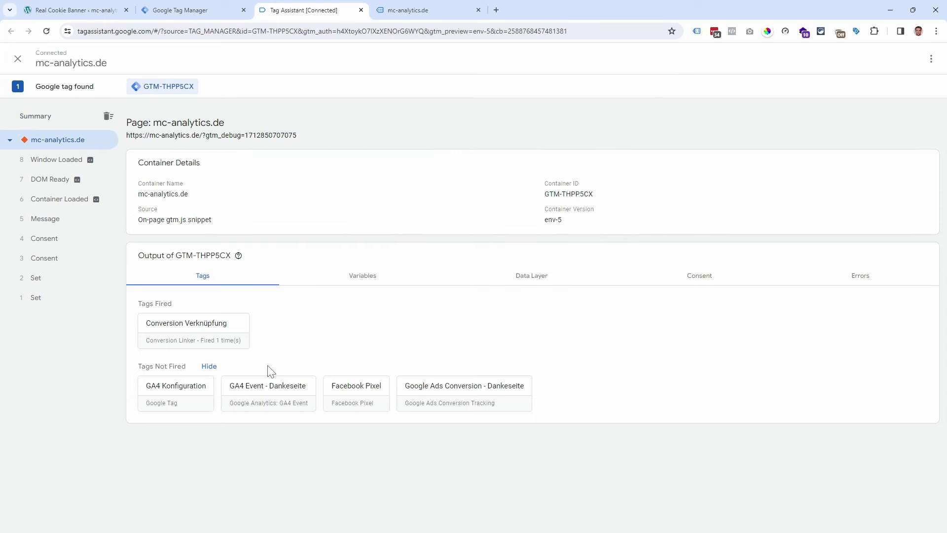
pyautogui.click(701, 276)
pyautogui.scroll(-2, 297, 337)
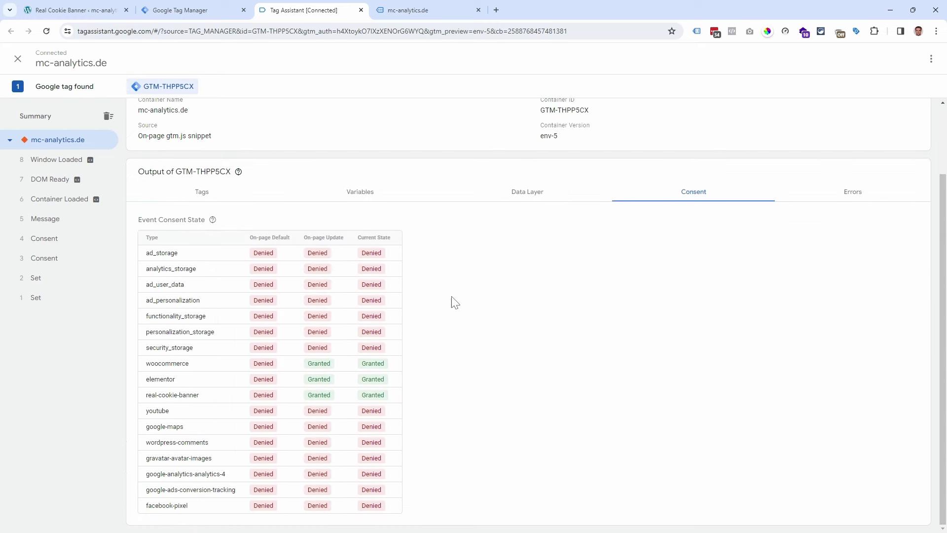
# Step: On the mc-analytics.de debug page, reopen the visitor privacy settings and accept all services
pyautogui.scroll(2, 454, 302)
pyautogui.click(406, 9)
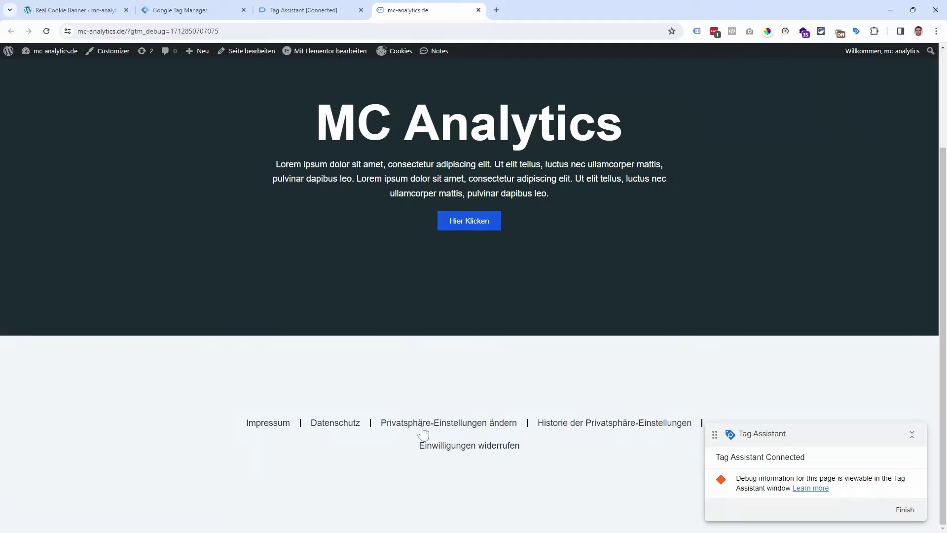
pyautogui.click(423, 428)
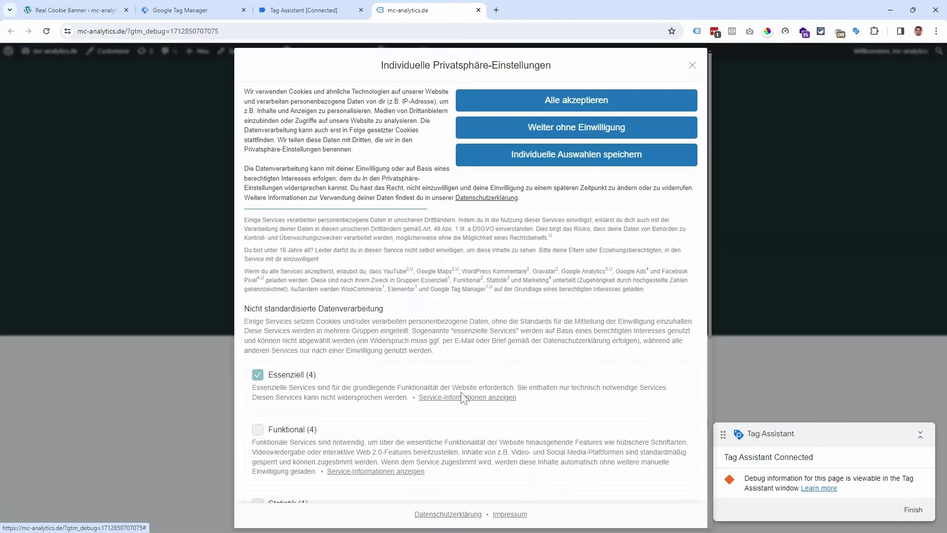
pyautogui.click(573, 107)
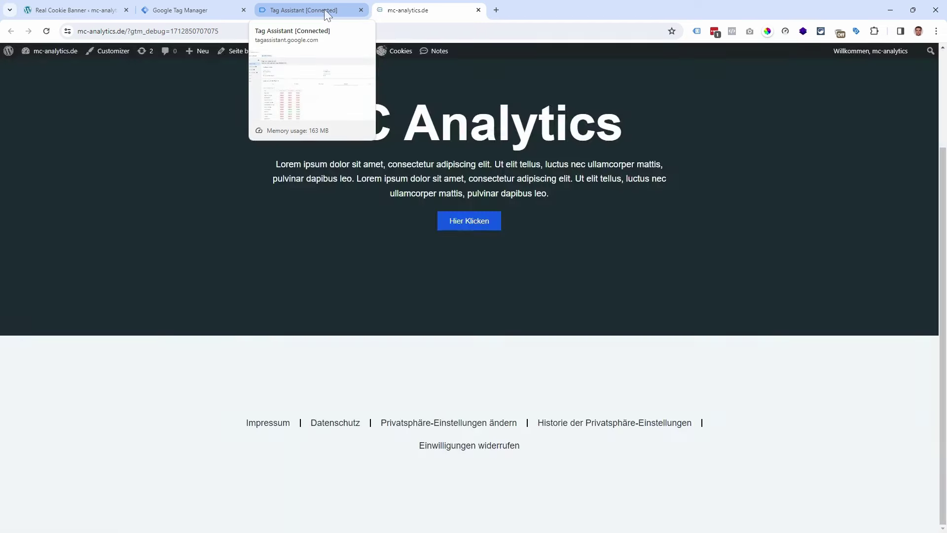
# Step: Check the consent state and the fired tags of the newest mc-analytics.de page load in Tag Assistant
pyautogui.click(324, 10)
pyautogui.click(62, 142)
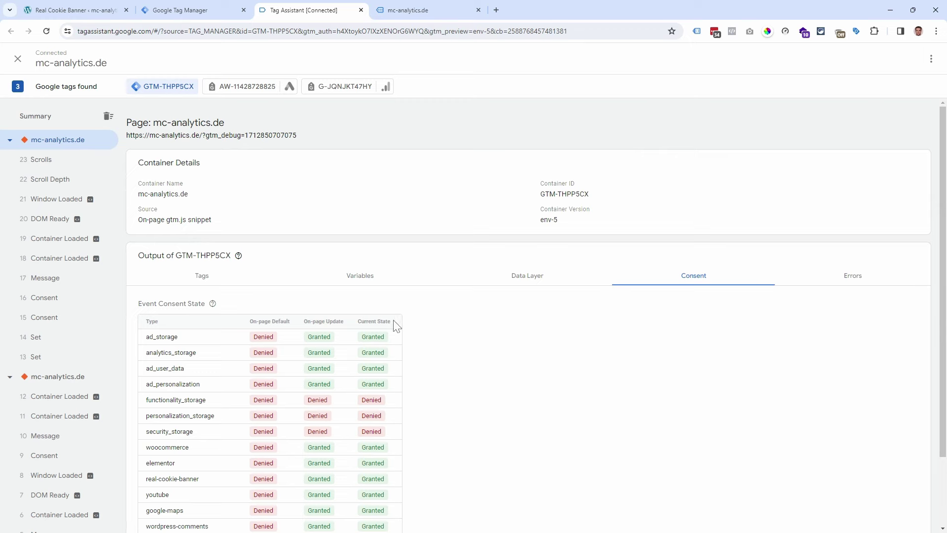
pyautogui.scroll(-2, 395, 326)
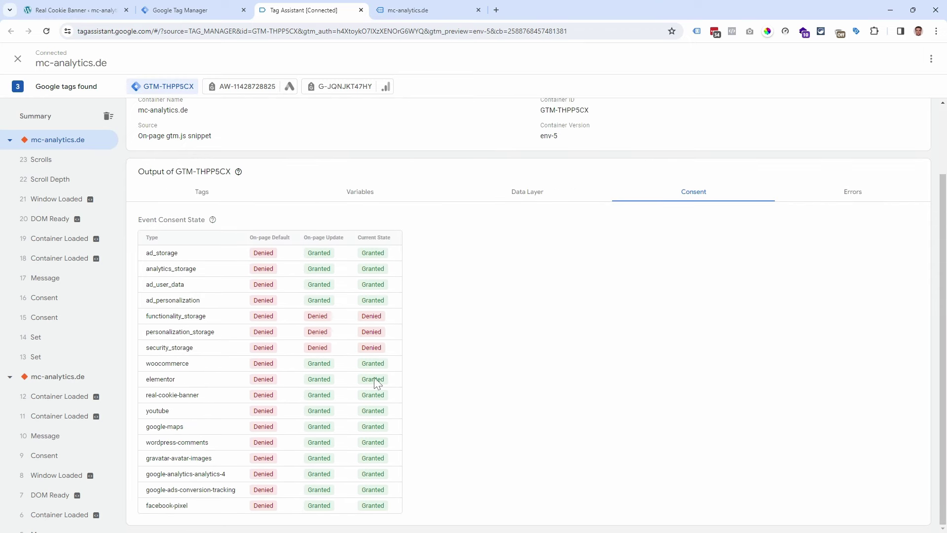
pyautogui.scroll(2, 374, 380)
pyautogui.click(203, 276)
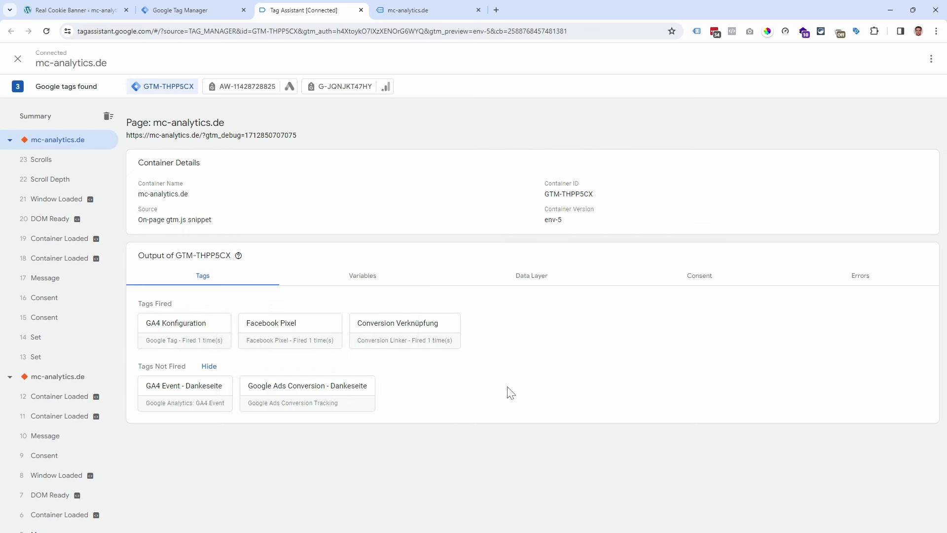
# Step: Withdraw only the Marketing consent in the site's privacy settings, save the individual choices, and check the newest page load's tags in Tag Assistant
pyautogui.click(425, 10)
pyautogui.click(433, 425)
pyautogui.scroll(-5, 258, 316)
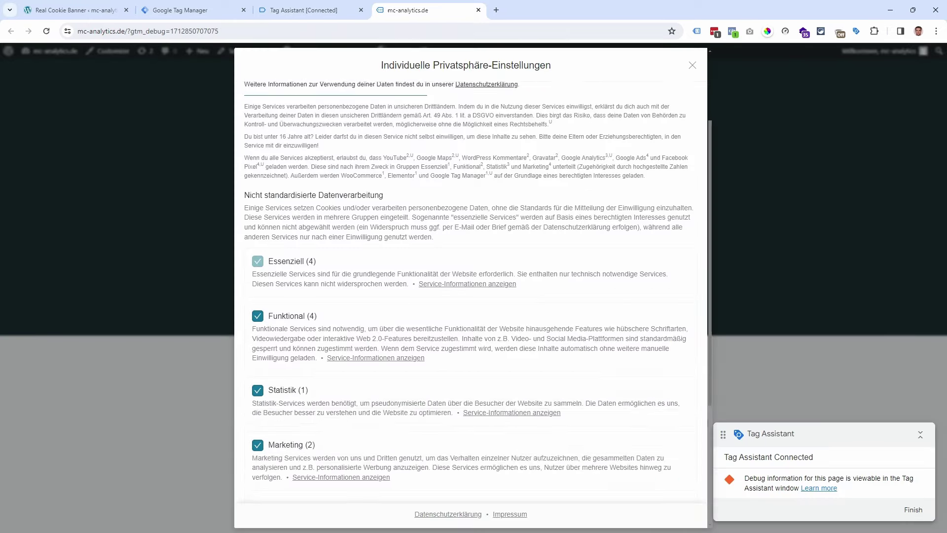
pyautogui.click(257, 311)
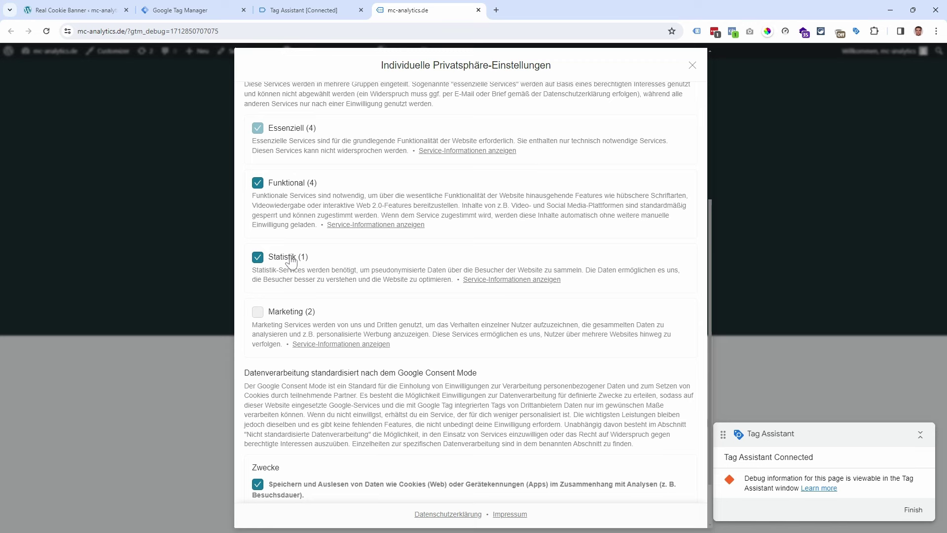
pyautogui.scroll(-1, 505, 281)
pyautogui.scroll(5, 505, 281)
pyautogui.click(575, 147)
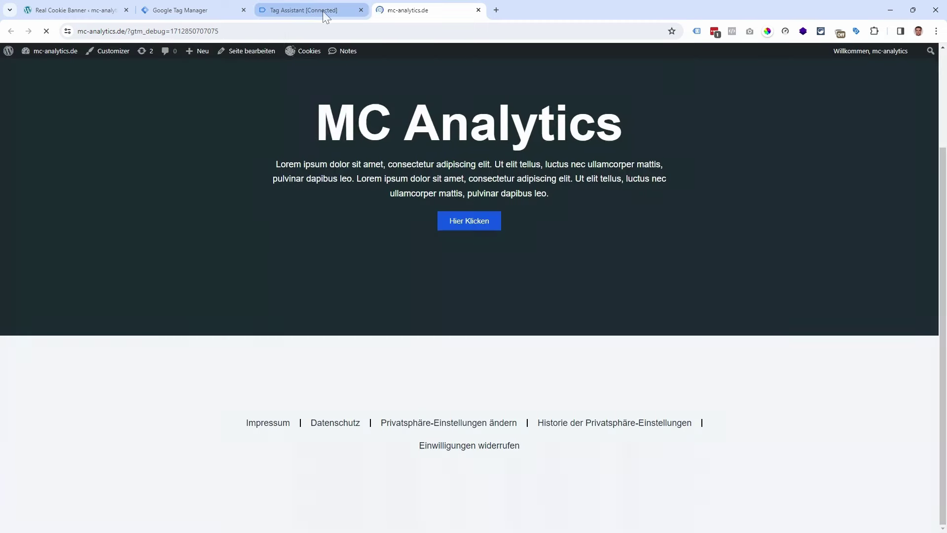
pyautogui.click(313, 11)
pyautogui.click(66, 146)
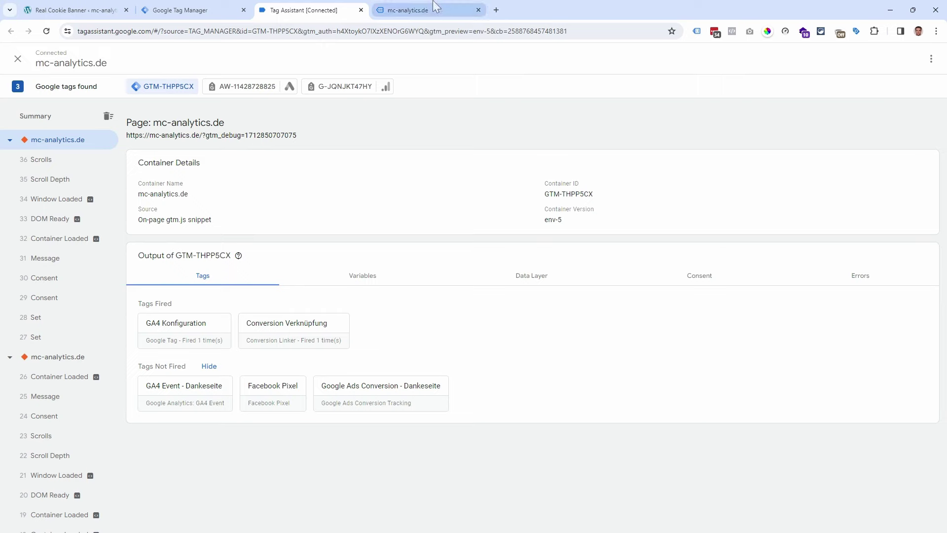
# Step: Continue without consent in the site's privacy settings and check which tags fire in Tag Assistant
pyautogui.click(409, 10)
pyautogui.click(394, 425)
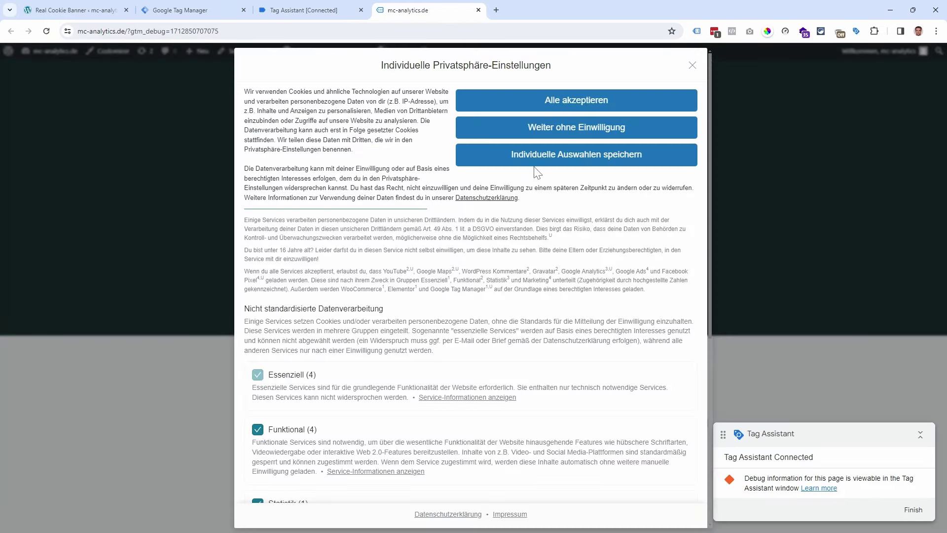
pyautogui.click(588, 131)
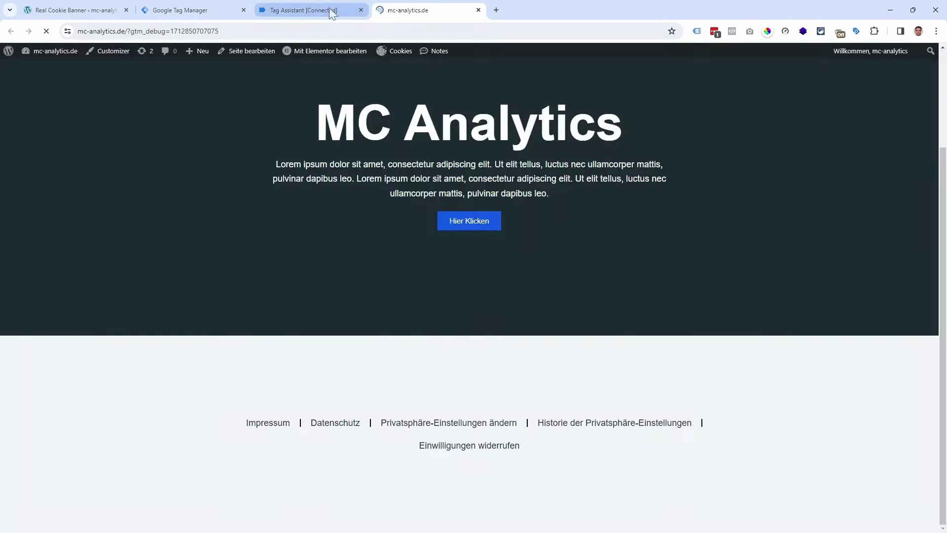
pyautogui.click(331, 10)
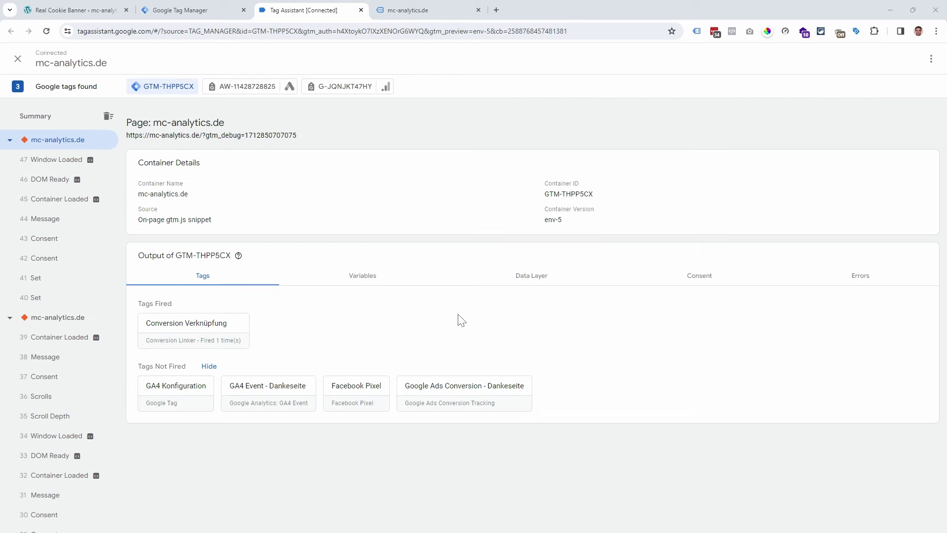
# Step: In Real Cookie Banner's Google Consent Mode settings, activate recommendations for Google services without consent and additional data collection via URL parameters, and save
pyautogui.click(88, 11)
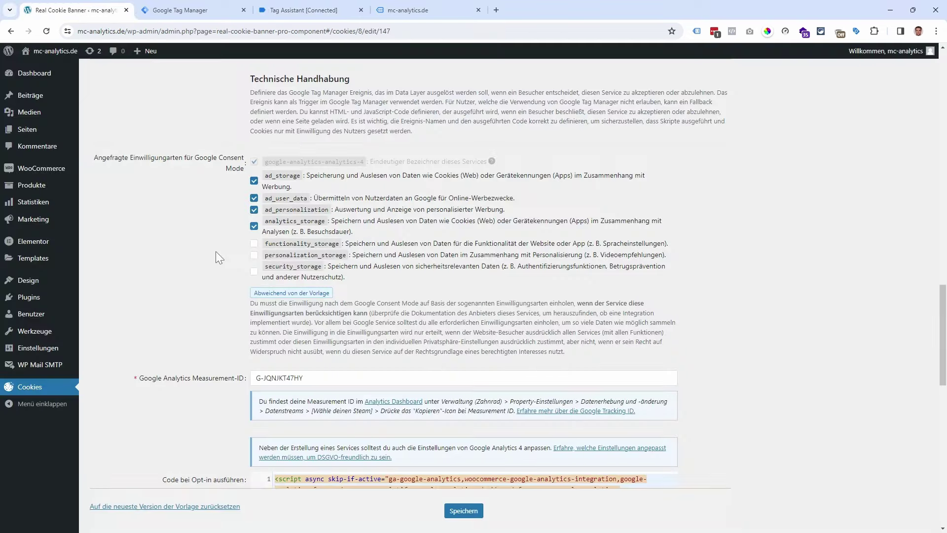
pyautogui.scroll(20, 203, 250)
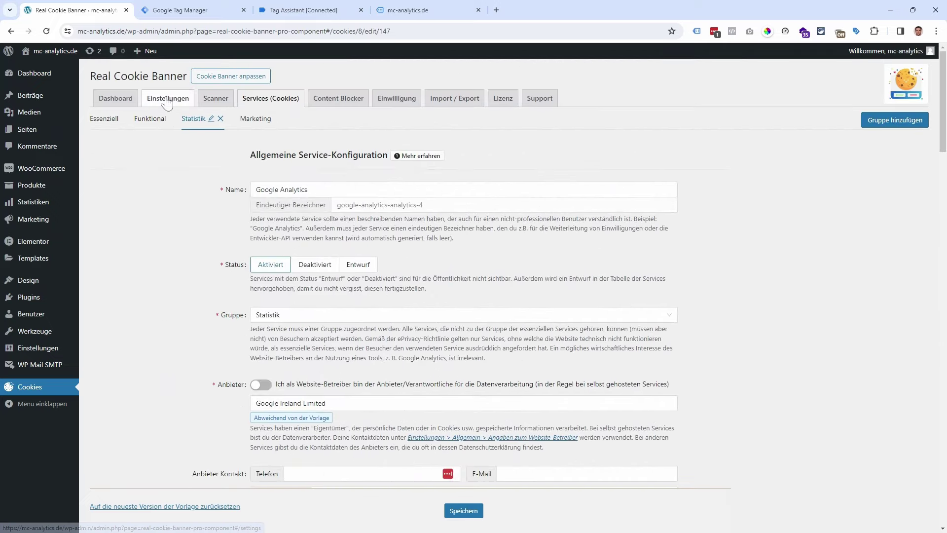
pyautogui.click(171, 105)
pyautogui.click(428, 124)
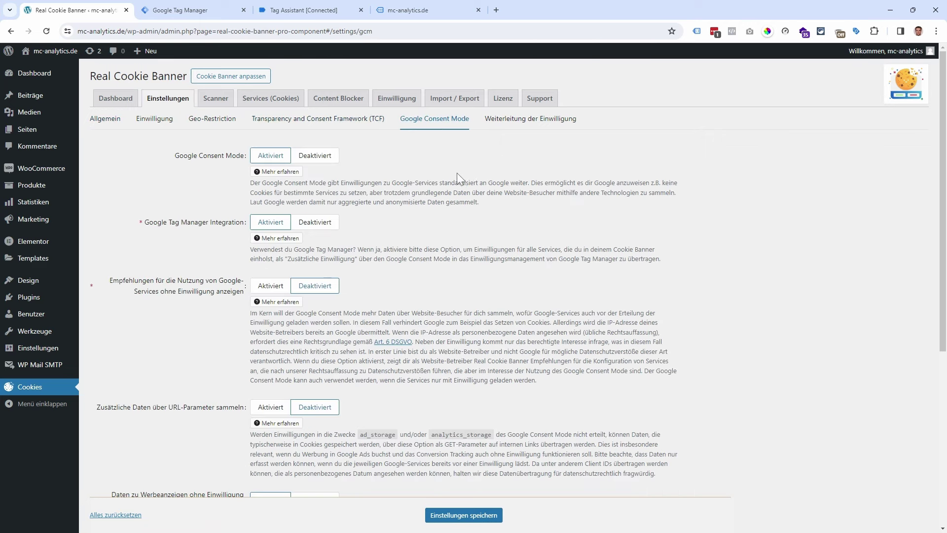
pyautogui.scroll(-1, 470, 172)
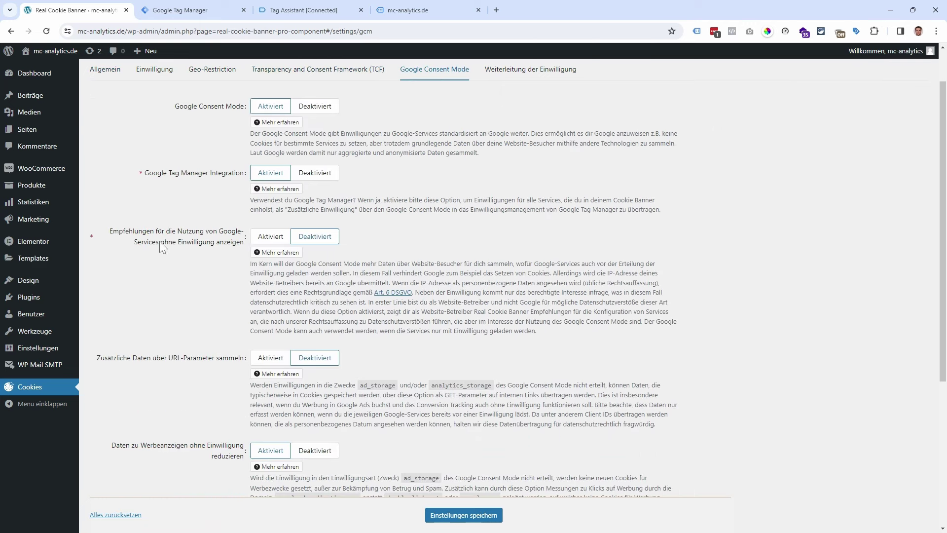
pyautogui.click(266, 238)
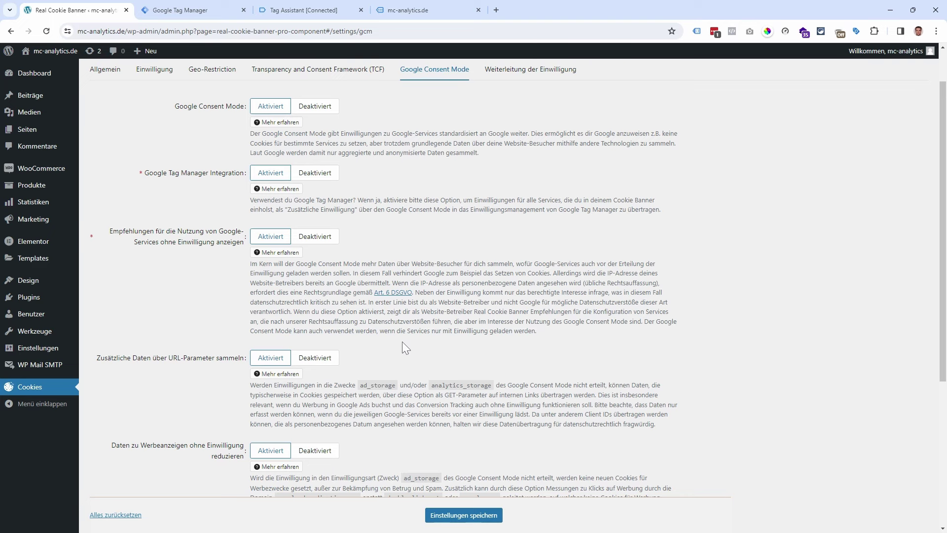
pyautogui.scroll(-5, 685, 337)
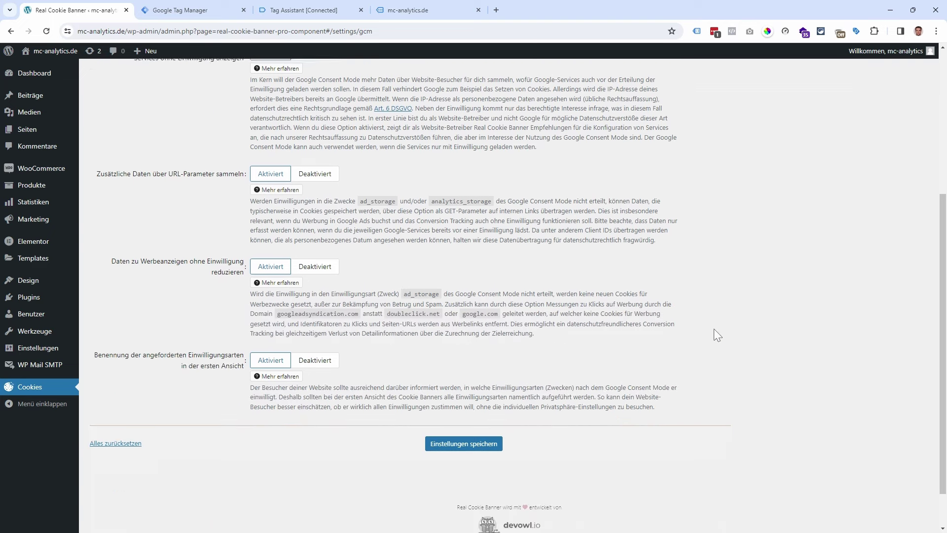
pyautogui.click(483, 402)
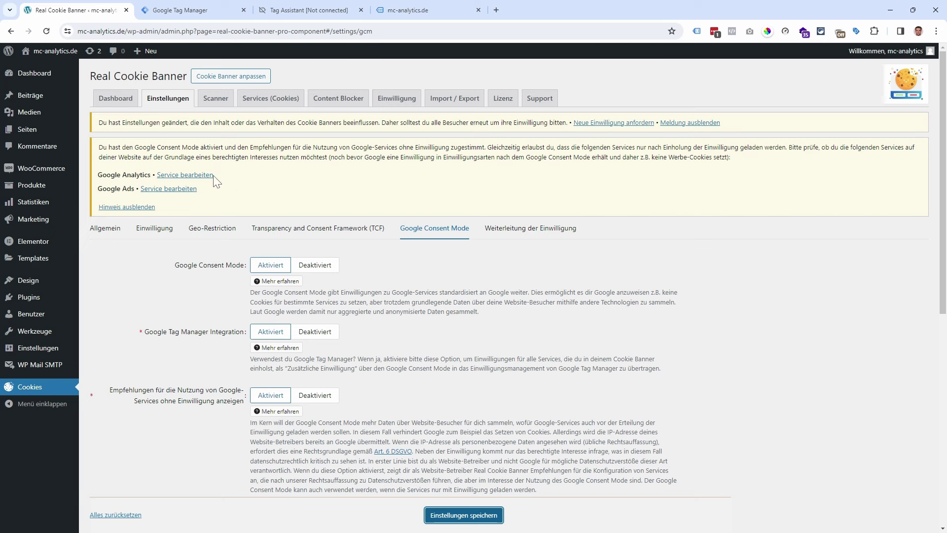
# Step: Set the Google Analytics service's legal basis to Berechtigtes Interesse (Opt-out) and save the service
pyautogui.click(194, 177)
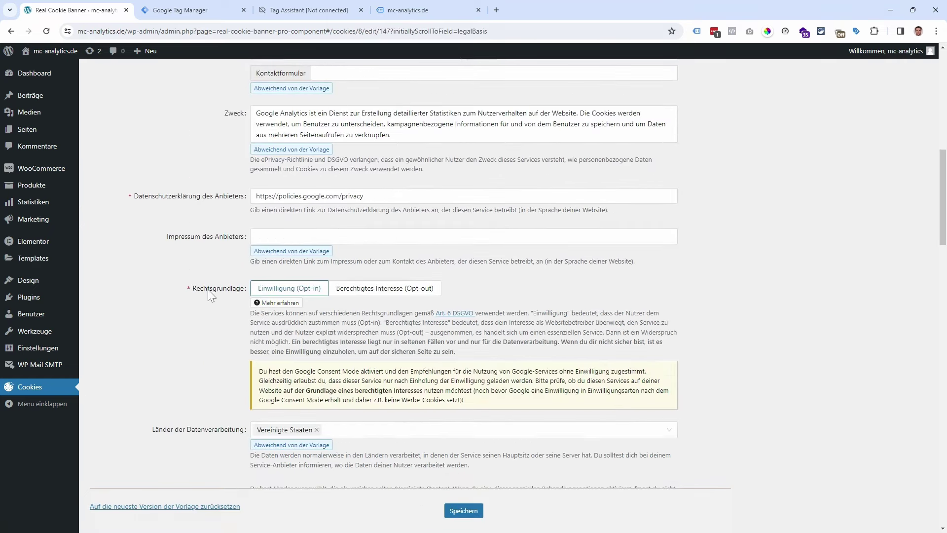
pyautogui.click(374, 291)
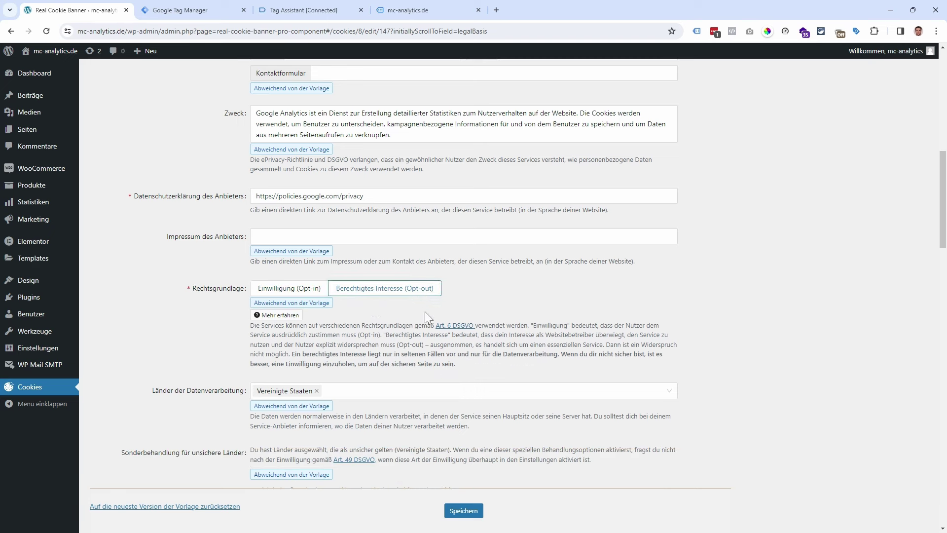
pyautogui.click(464, 510)
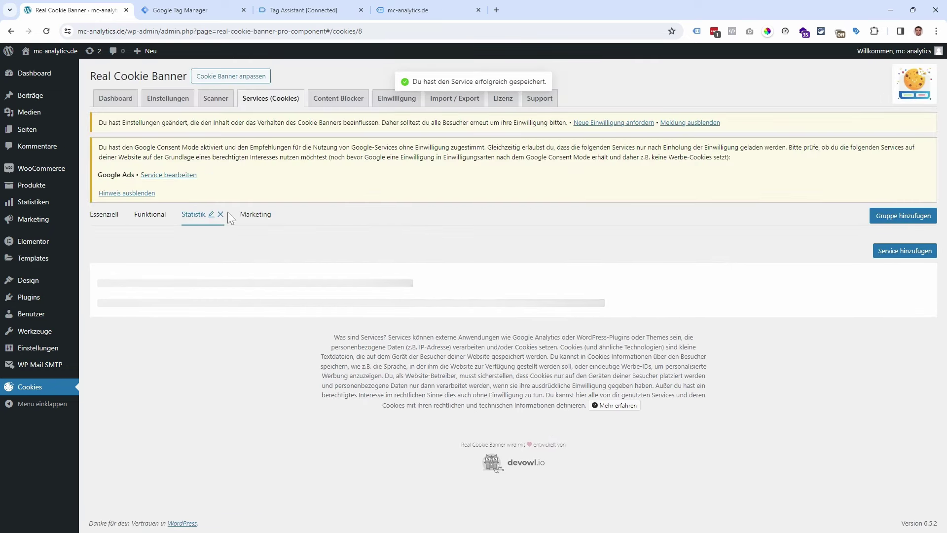
# Step: Set the Google Ads service's legal basis to Berechtigtes Interesse (Opt-out) and save the service
pyautogui.click(180, 176)
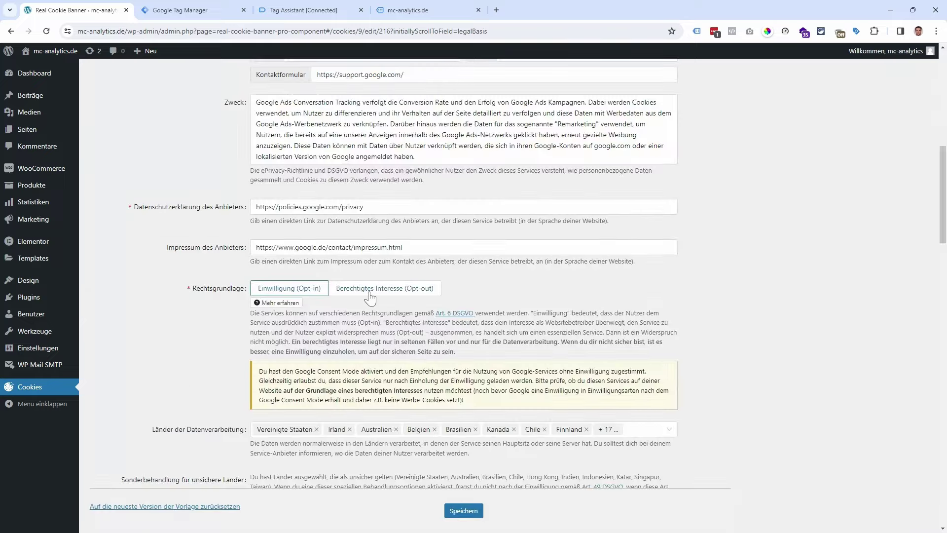
pyautogui.click(402, 291)
pyautogui.click(464, 511)
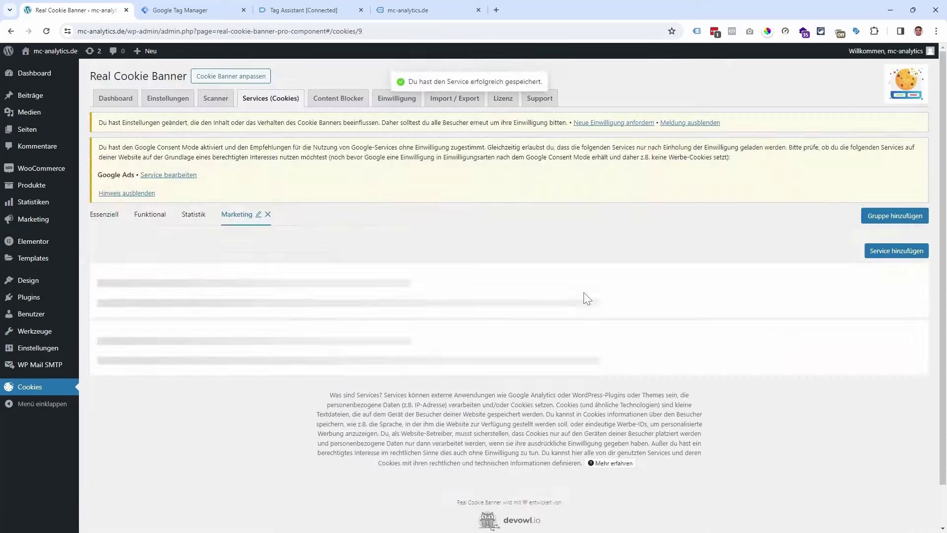
# Step: Close the old Tag Assistant session and its debug page, and start a new preview connected to mc-analytics.de
pyautogui.click(342, 11)
pyautogui.click(361, 10)
pyautogui.click(361, 9)
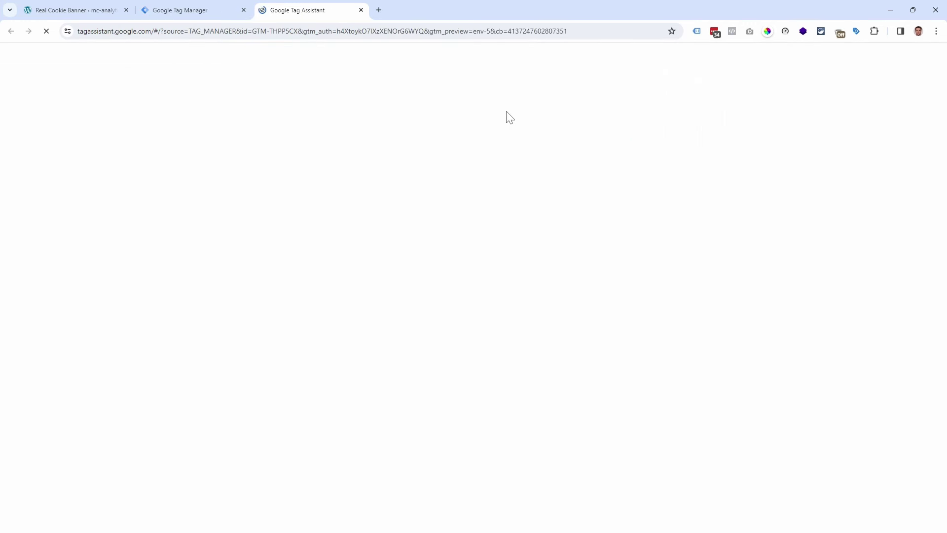
pyautogui.click(468, 280)
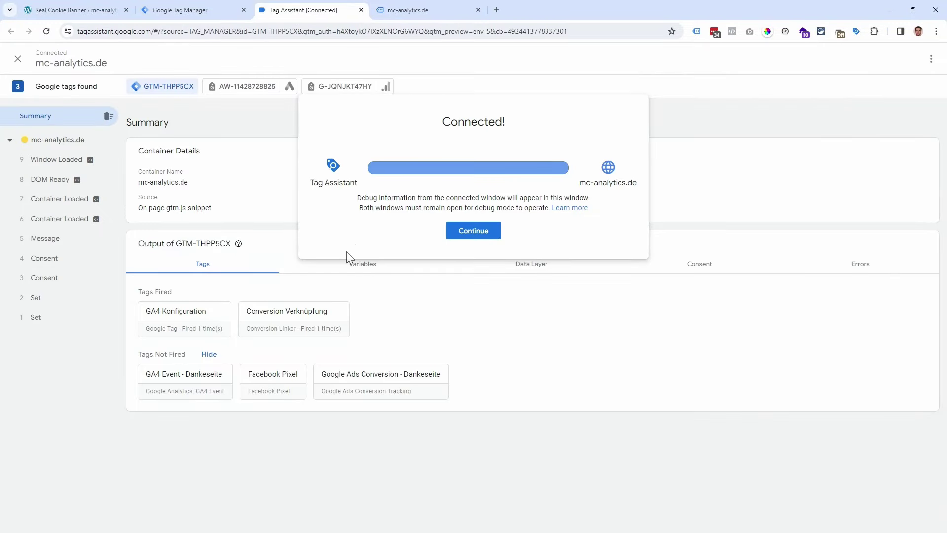
pyautogui.click(472, 232)
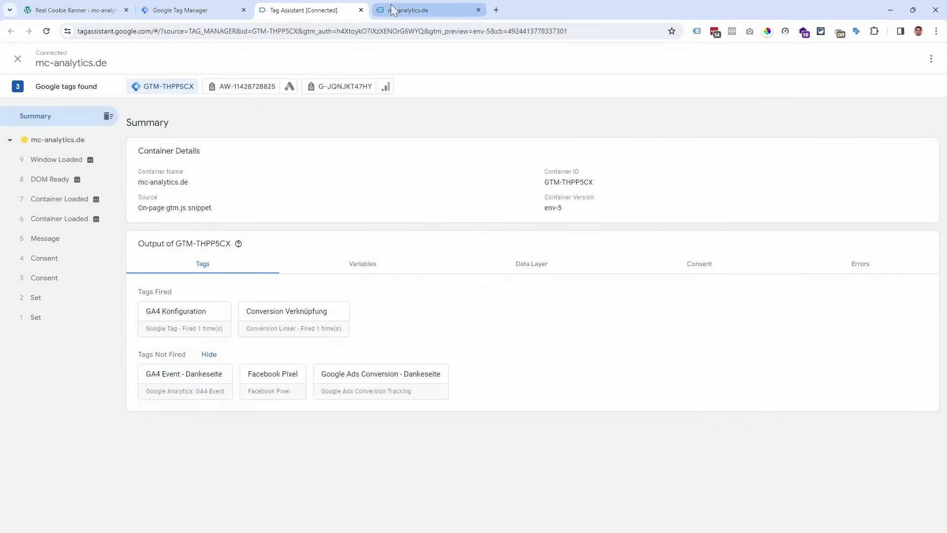
# Step: Accept all services in the privacy settings of the newly connected mc-analytics.de page
pyautogui.click(420, 10)
pyautogui.click(417, 423)
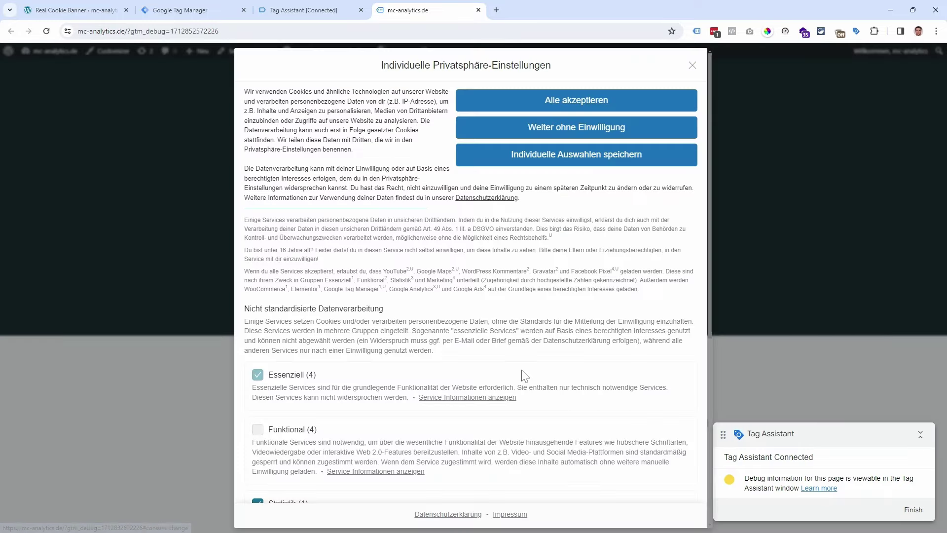
pyautogui.click(592, 103)
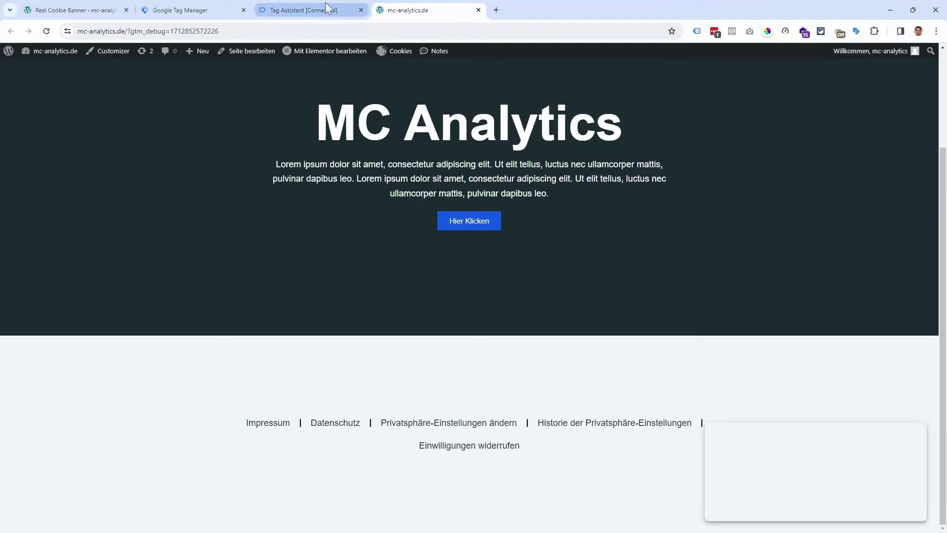
# Step: Check the fired tags and the consent state after full acceptance for the newest page load in the new Tag Assistant session
pyautogui.click(325, 6)
pyautogui.click(77, 158)
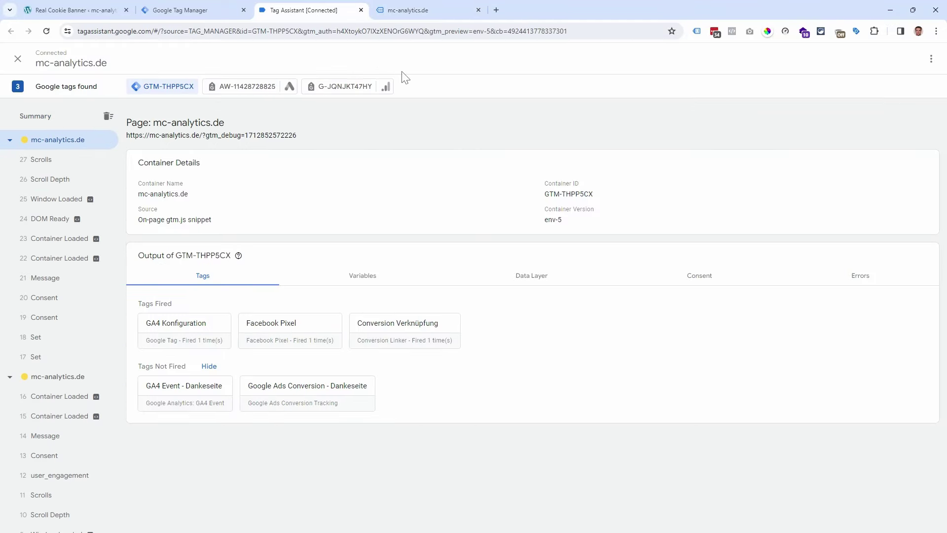
pyautogui.click(699, 275)
pyautogui.scroll(-2, 351, 261)
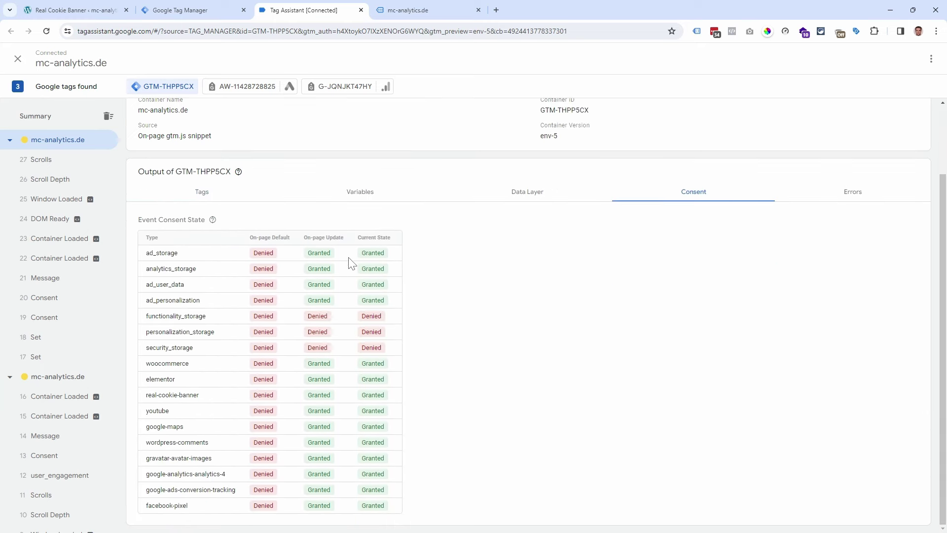
pyautogui.scroll(1, 463, 309)
pyautogui.scroll(1, 463, 308)
# Step: Return to the mc-analytics.de page and choose to continue without consent in its privacy settings
pyautogui.hotkey('ctrl', 'Tab')
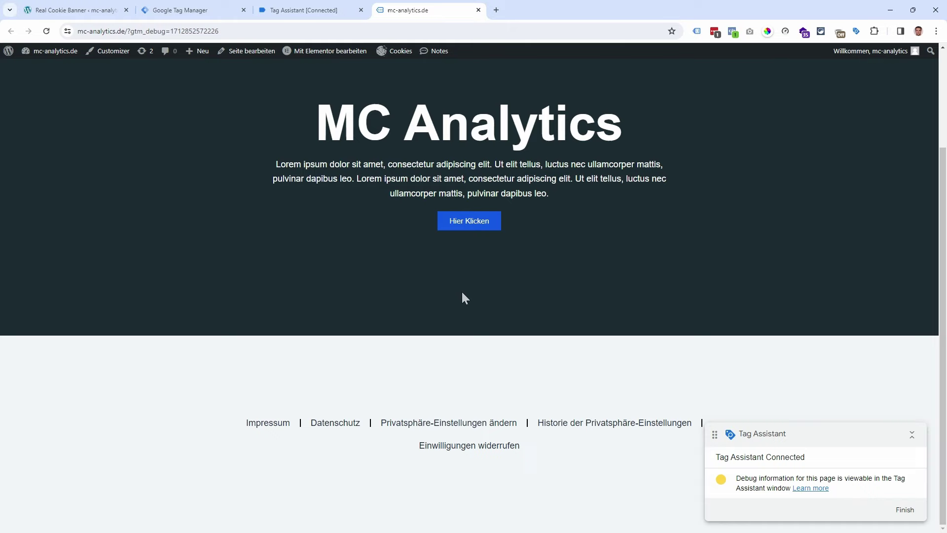
pyautogui.click(434, 422)
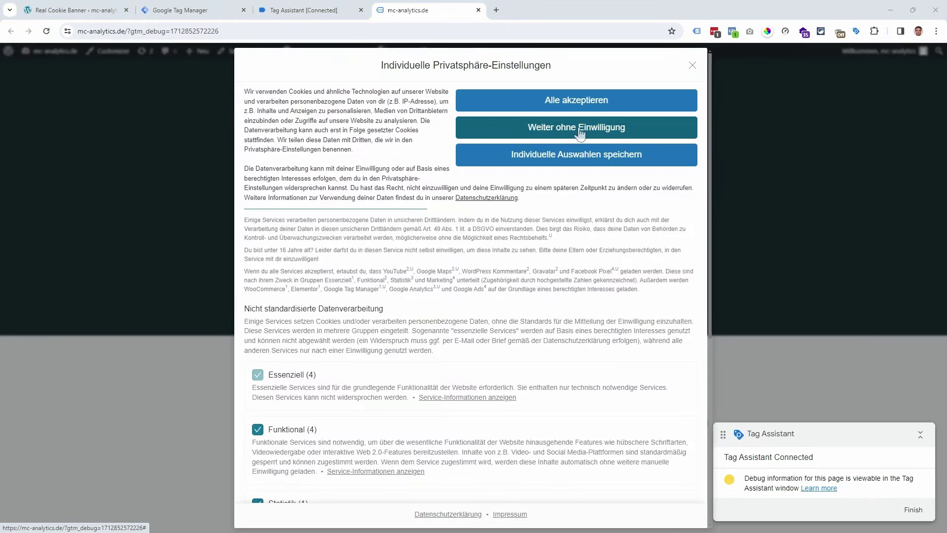
pyautogui.click(582, 131)
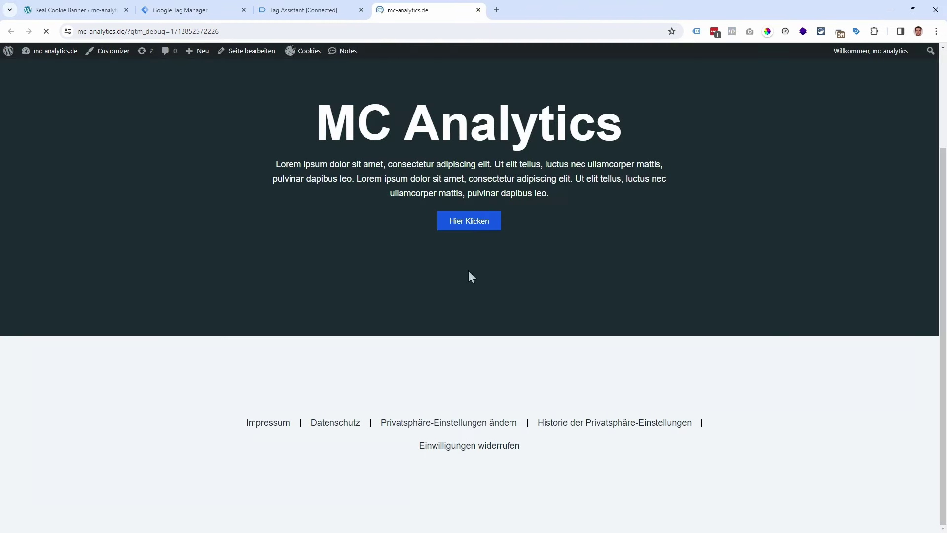
# Step: Reopen the privacy settings on mc-analytics.de and examine the service information under Marketing and the Google Consent Mode purposes
pyautogui.click(412, 424)
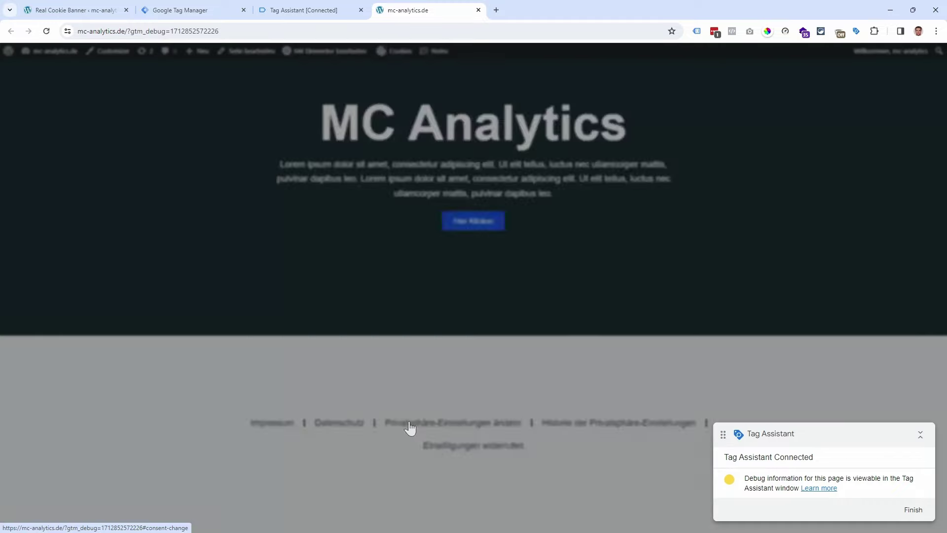
pyautogui.scroll(-4, 429, 305)
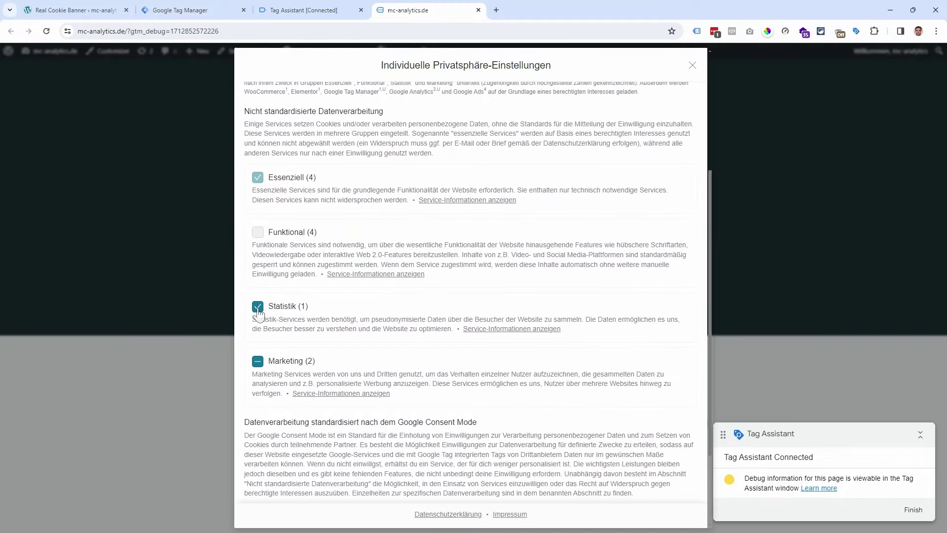
pyautogui.click(339, 393)
pyautogui.scroll(-2, 257, 326)
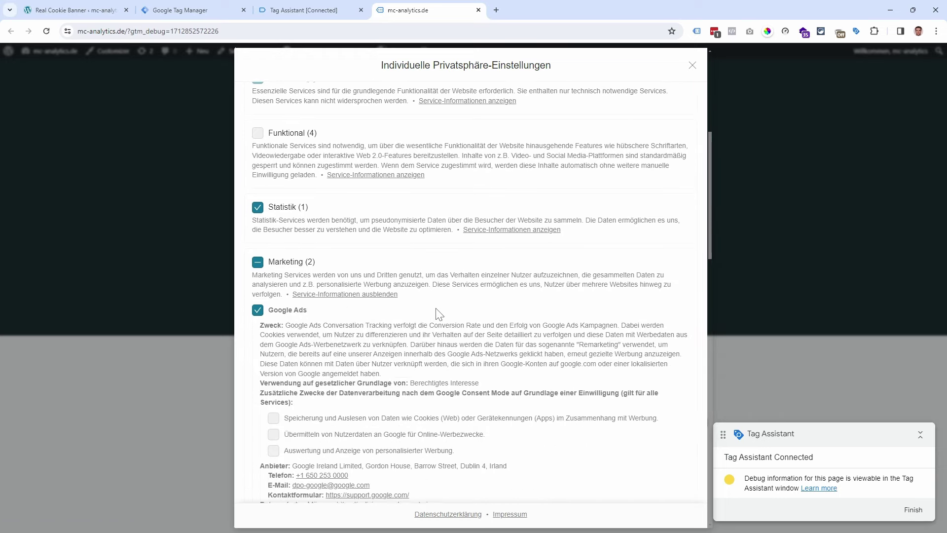
pyautogui.scroll(-15, 434, 311)
pyautogui.scroll(-1, 434, 312)
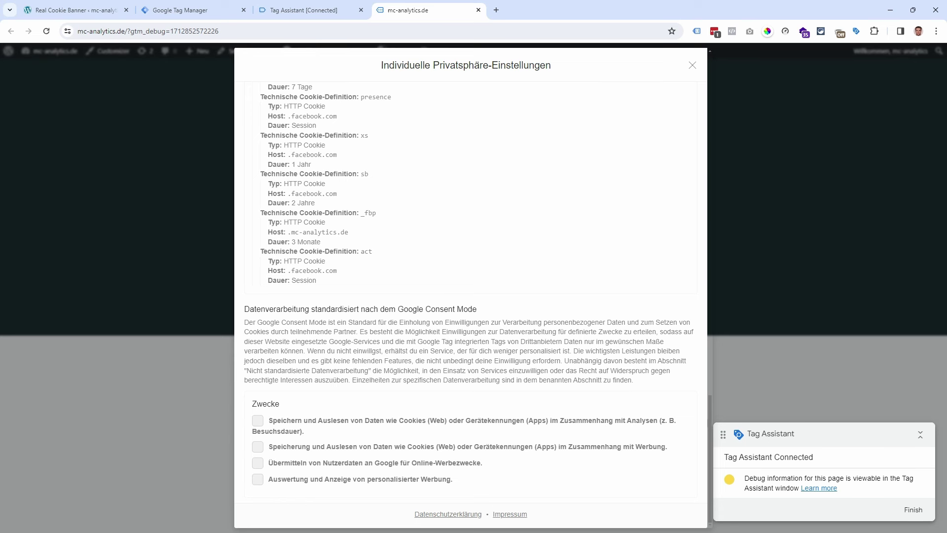
pyautogui.scroll(15, 331, 393)
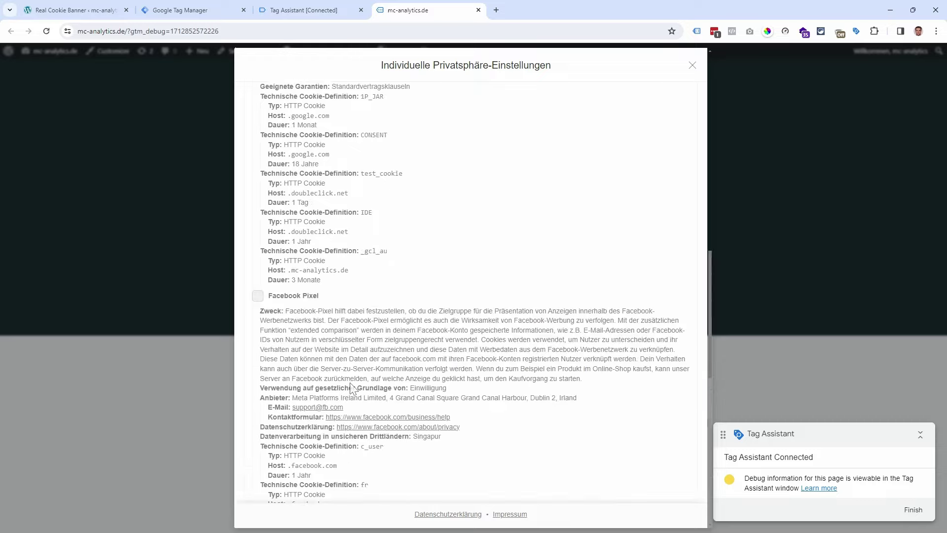
pyautogui.scroll(3, 471, 296)
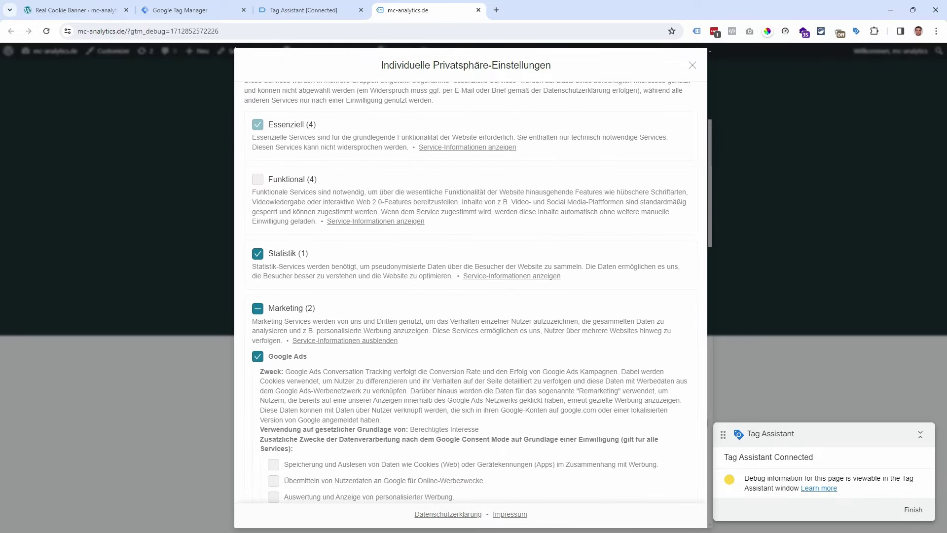
# Step: Examine the Google Analytics service information under Statistik, and close the privacy settings without saving a choice
pyautogui.click(498, 277)
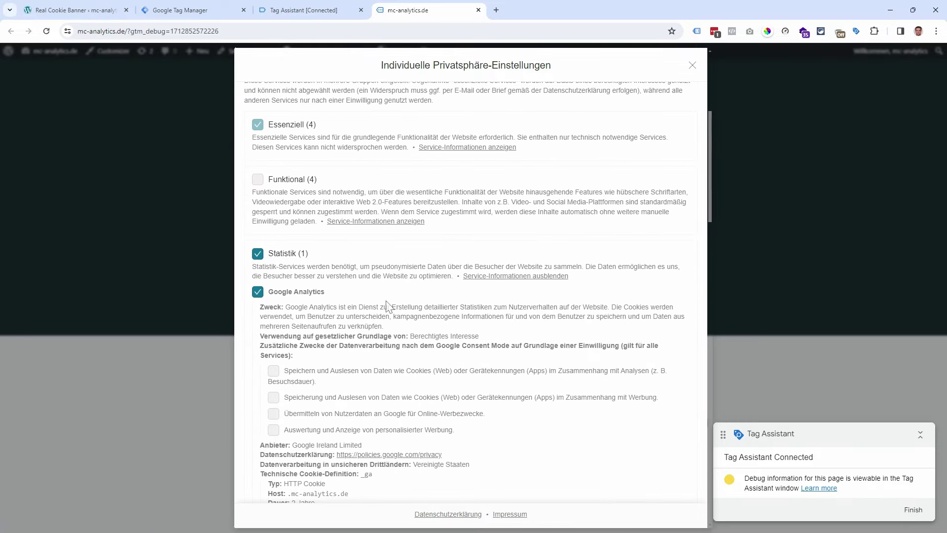
pyautogui.scroll(5, 492, 290)
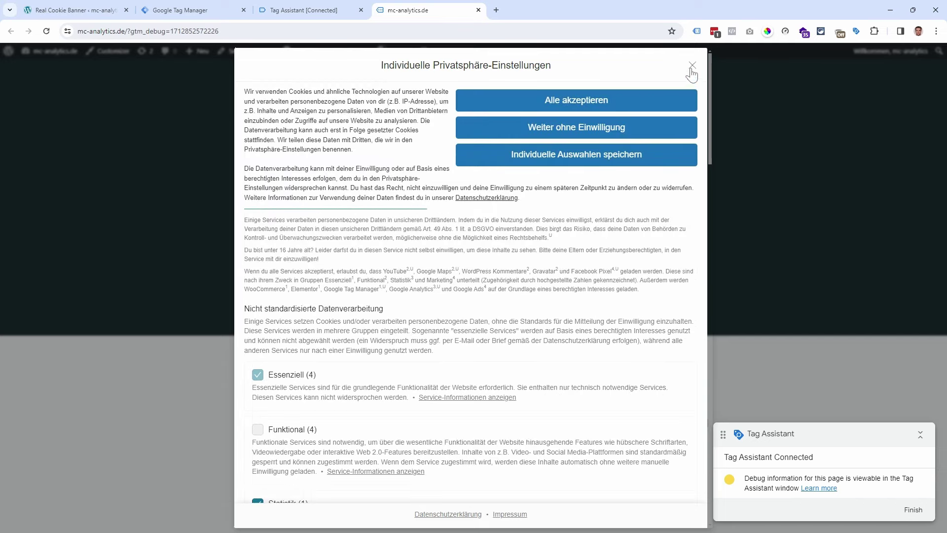
pyautogui.click(693, 66)
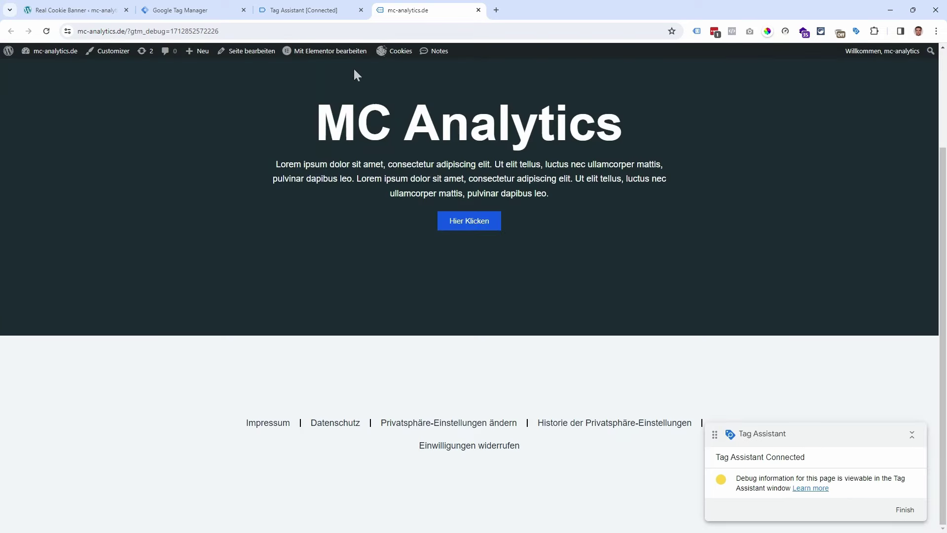
# Step: Switch to Tag Assistant and check the consent state of the newest mc-analytics.de page load after continuing without consent
pyautogui.click(313, 9)
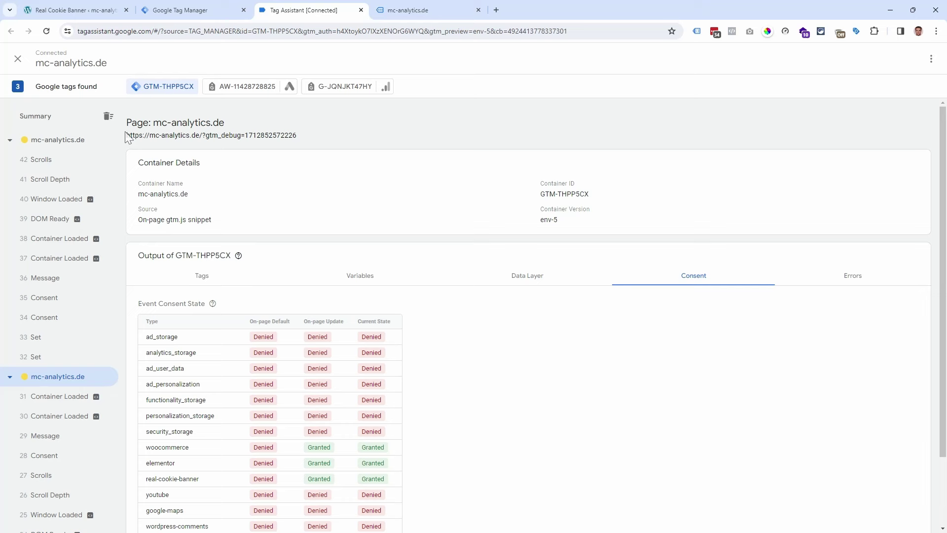
pyautogui.click(63, 142)
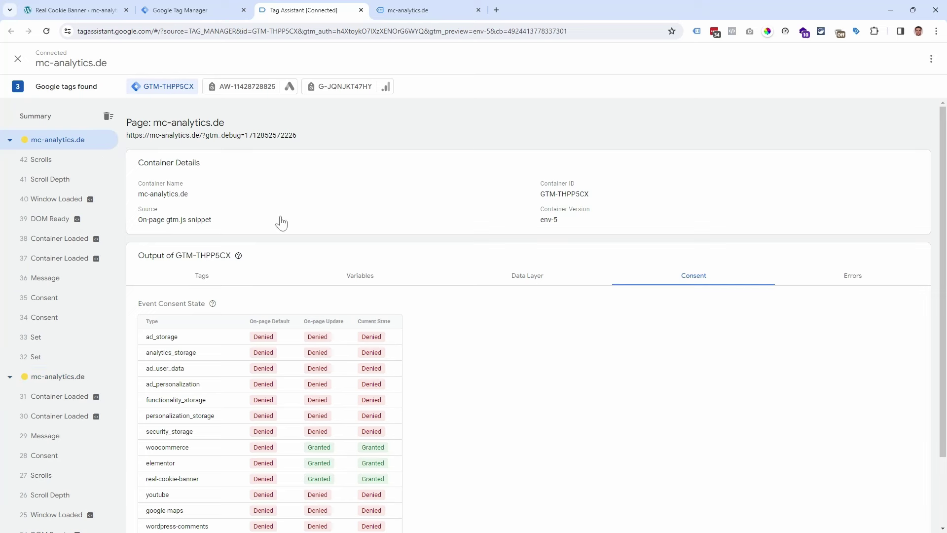